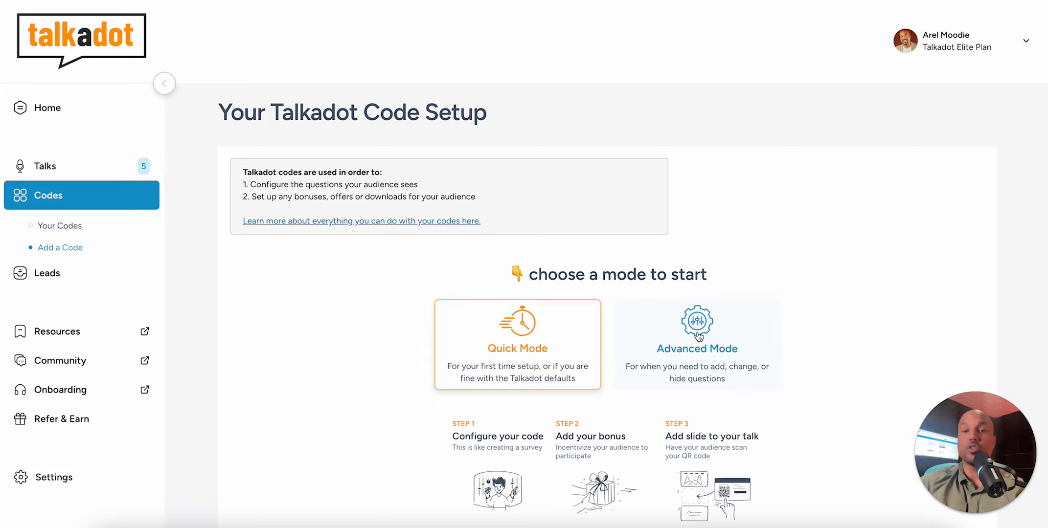
Start the code setup in Advanced Mode and replace the auto-generated Talkadot code with SALESU.
click(698, 337)
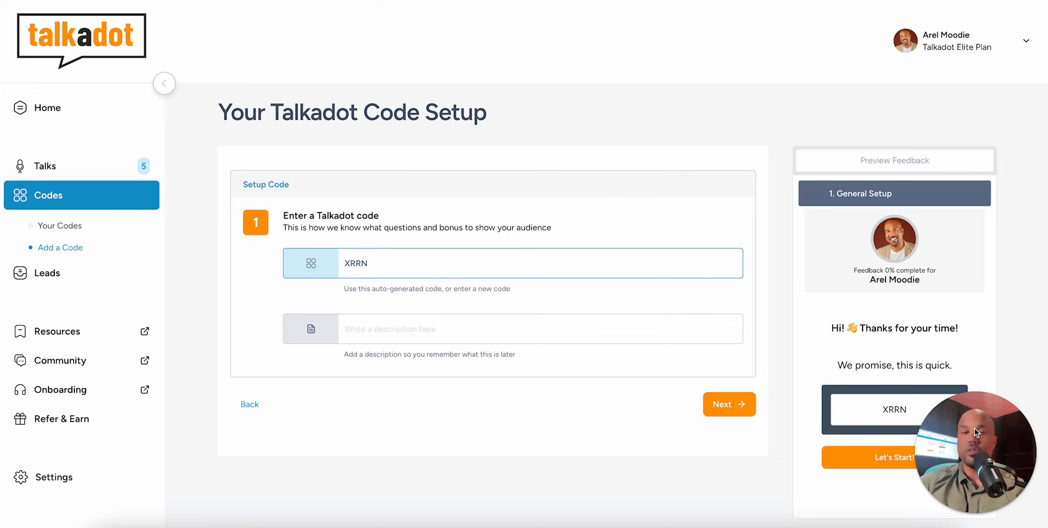
drag(971, 430, 139, 430)
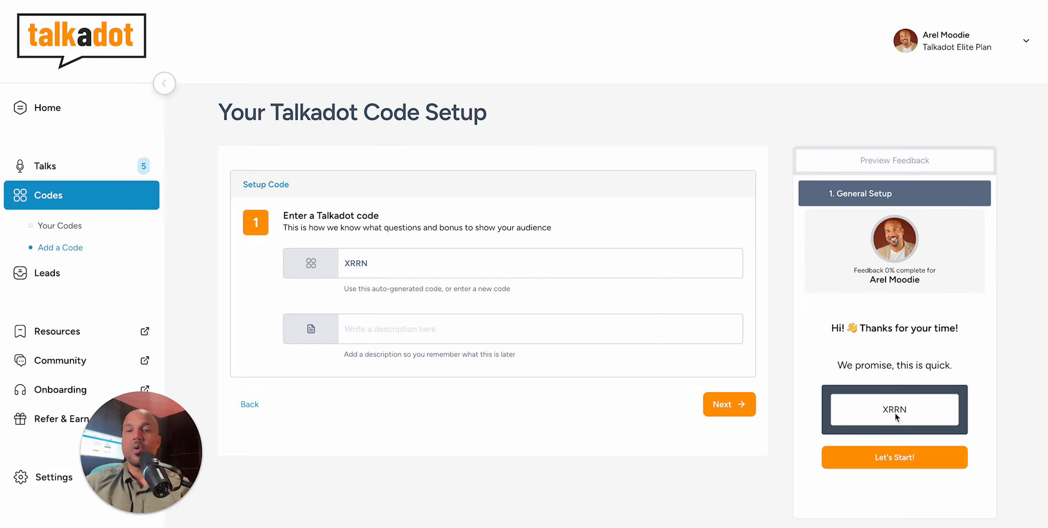
double_click(382, 270)
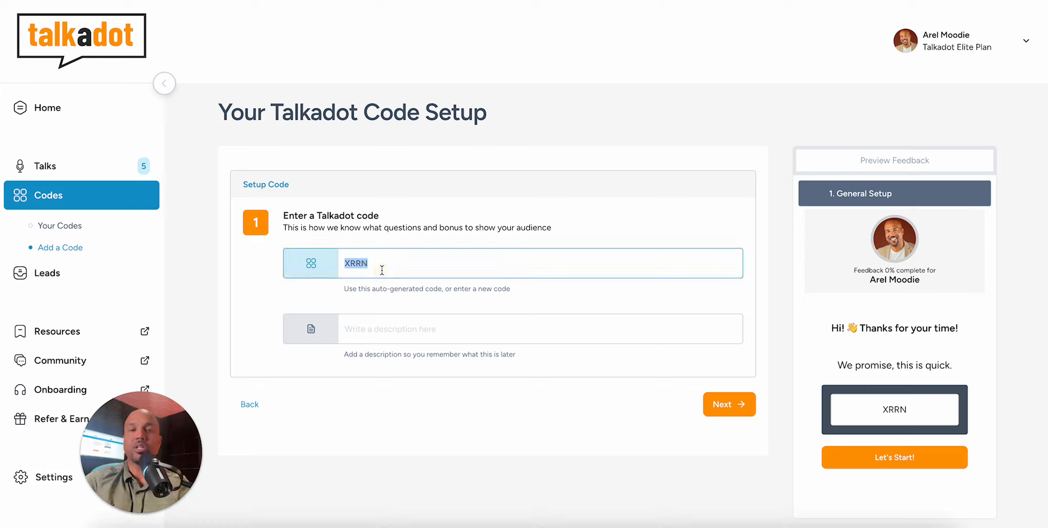
text(SALE)
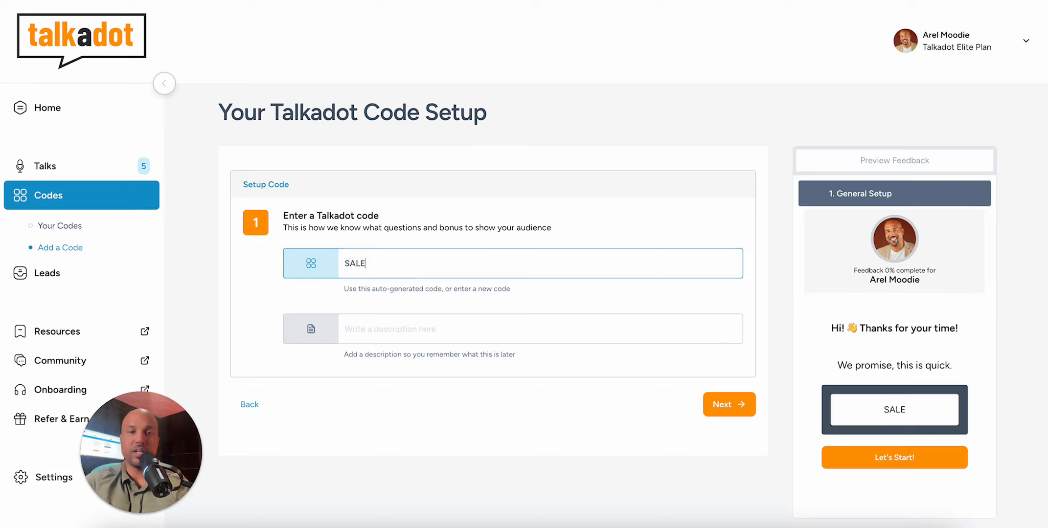
text(SLEADERSHIP)
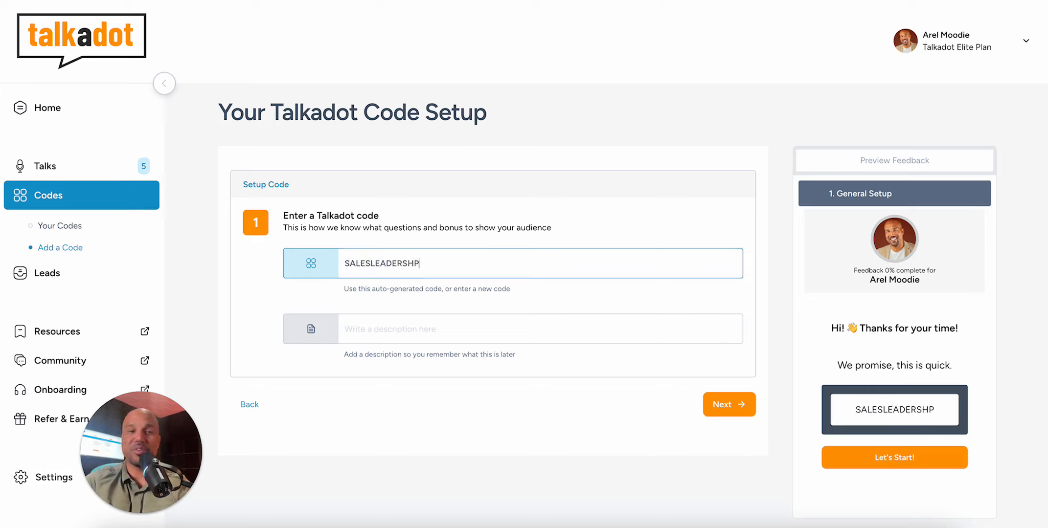
key(BackSpace)
key(BackSpace)
key(BackSpace)
key(BackSpace)
text(SHIP)
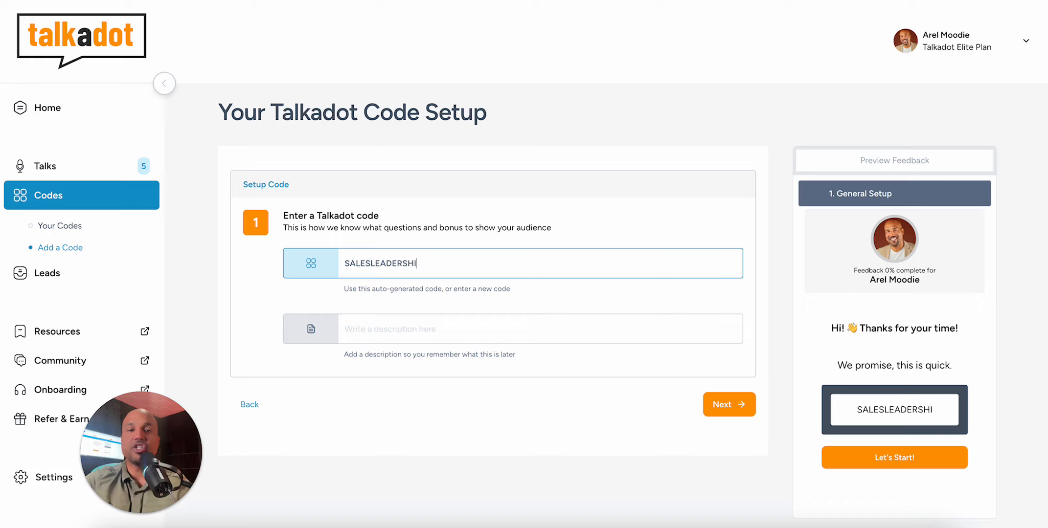
key(BackSpace)
key(BackSpace)
key(BackSpace)
key(BackSpace)
key(BackSpace)
key(BackSpace)
key(BackSpace)
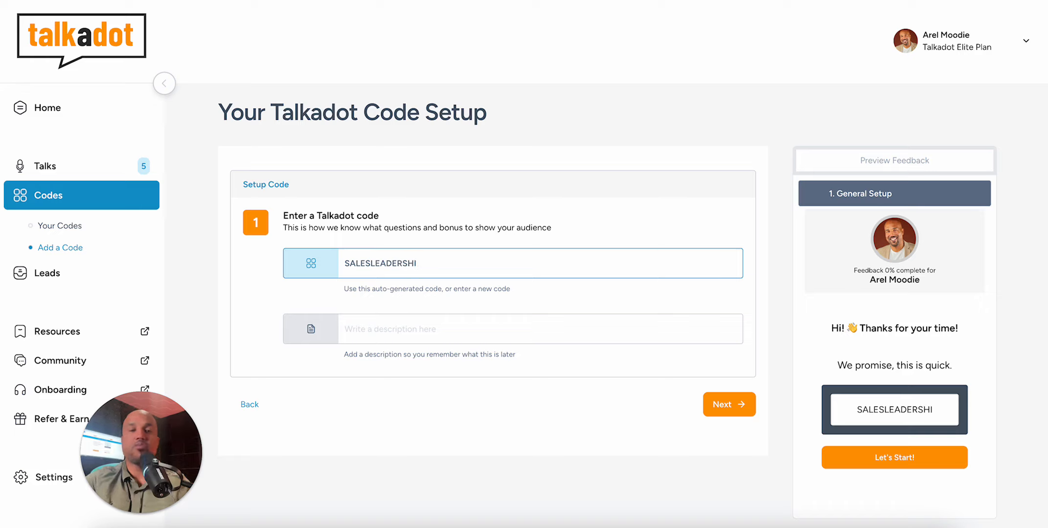
key(BackSpace)
key(BackSpace)
key(BackSpace)
text(U)
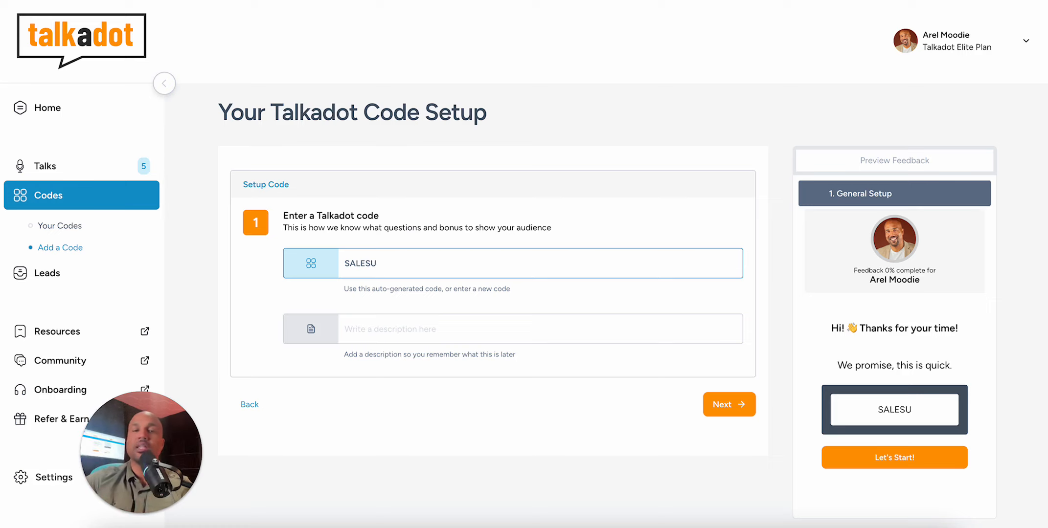
Add the description "is my talk on sales" to the code and continue to the contact information question.
click(413, 342)
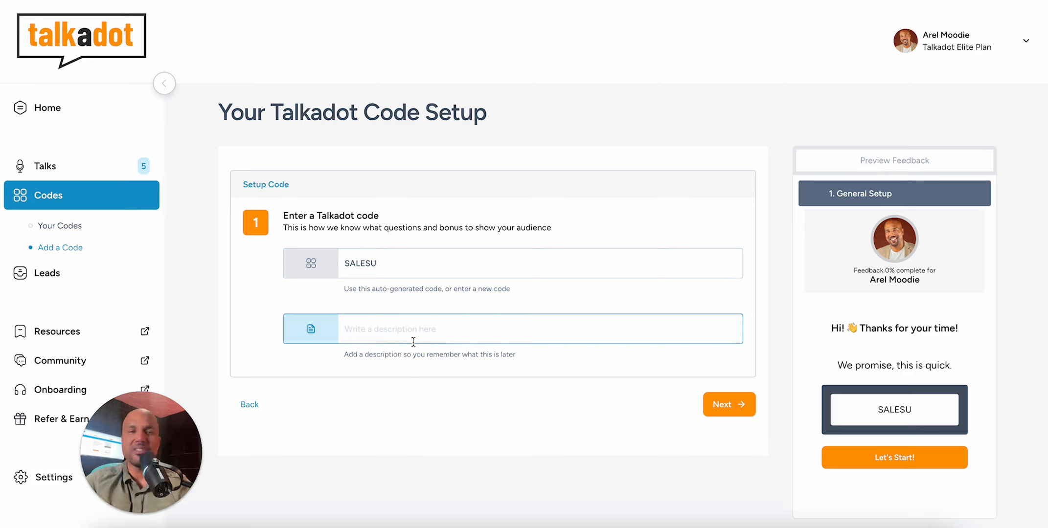
text(is my talk on sales)
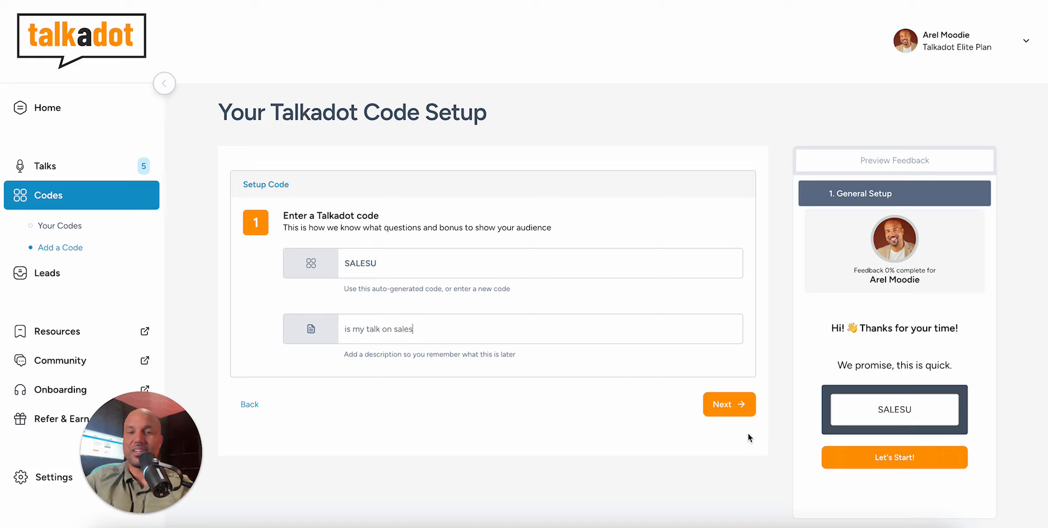
click(731, 402)
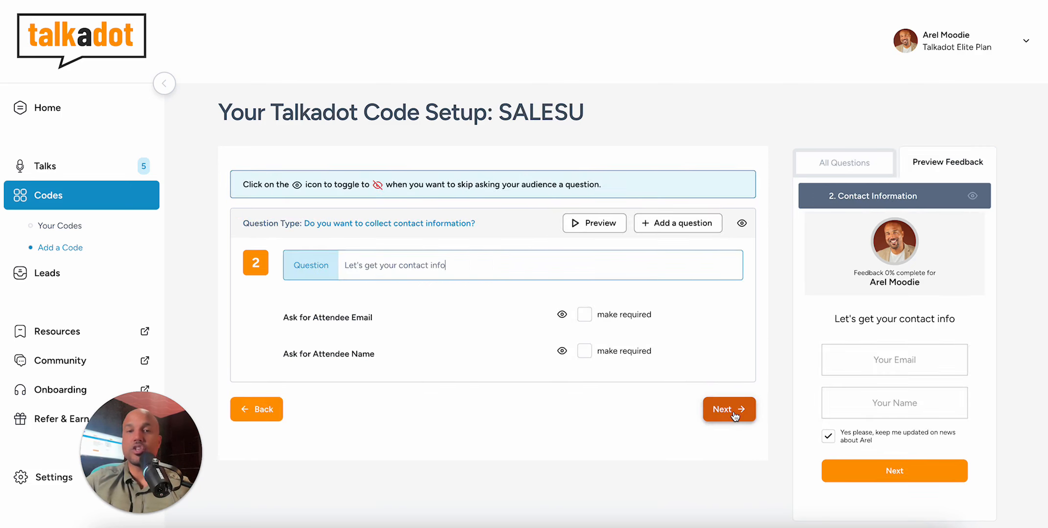
Advance to question 5, the engaging emoji rating, and view its alternative adjectives without changing the selection.
click(722, 412)
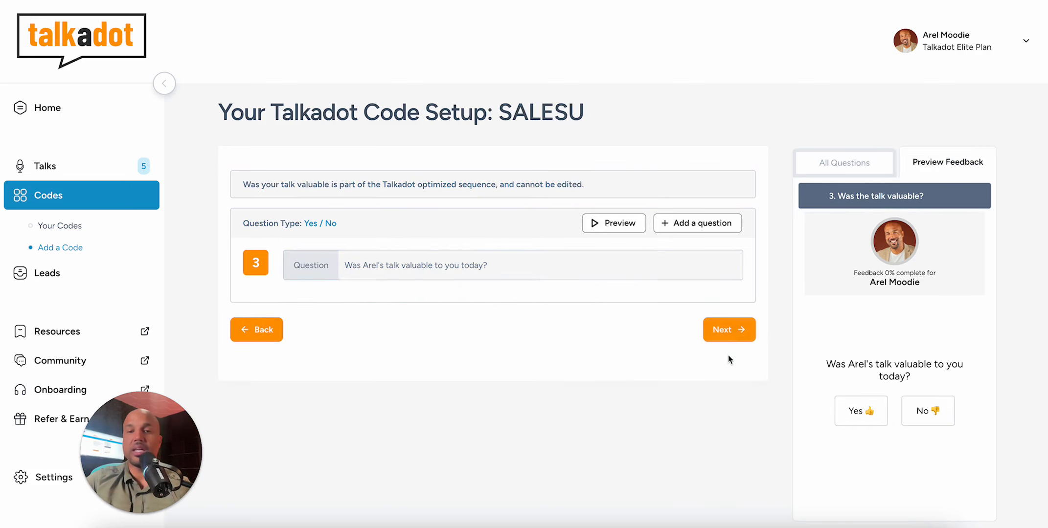
click(729, 338)
click(729, 338)
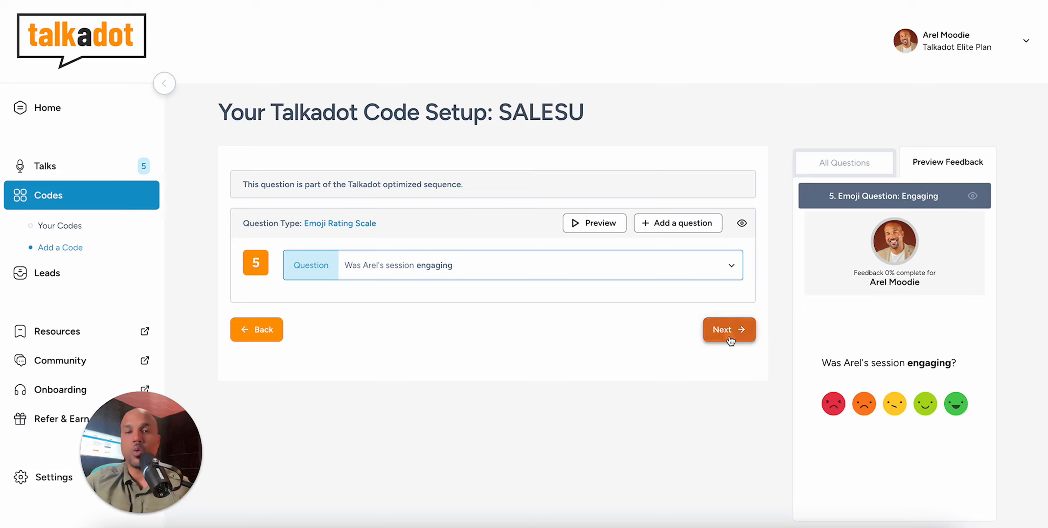
click(733, 270)
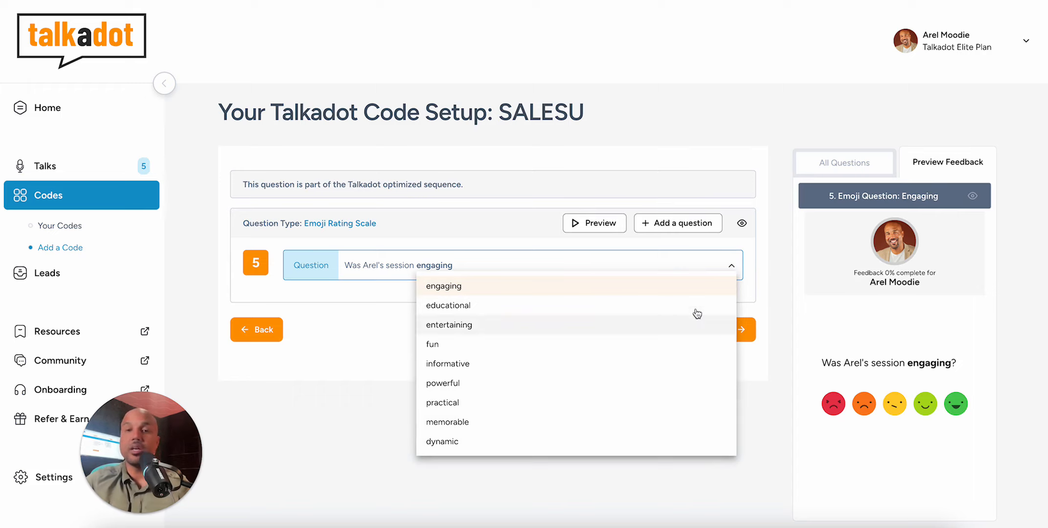
click(759, 296)
Go on to the interactive emoji question, hide it from the audience and make it visible again.
click(740, 328)
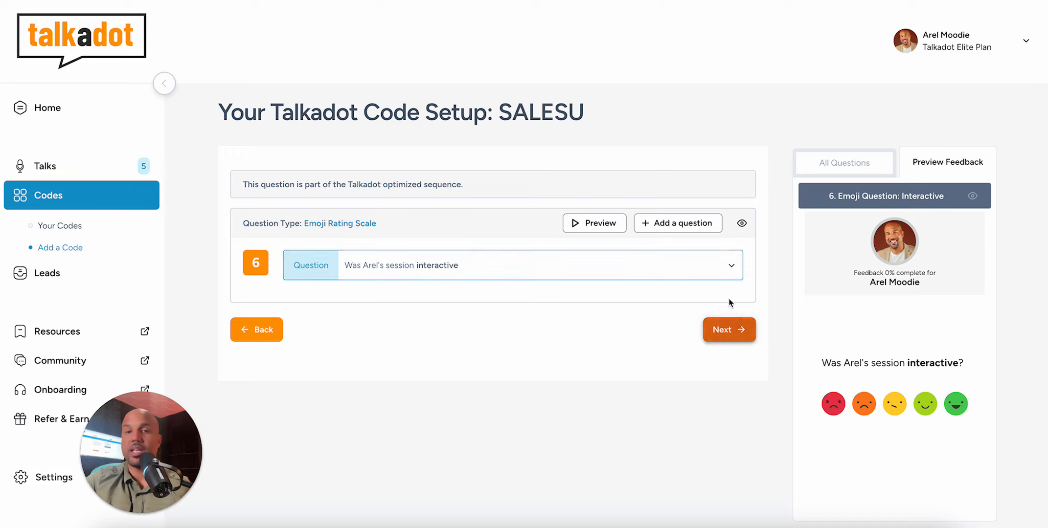
click(742, 224)
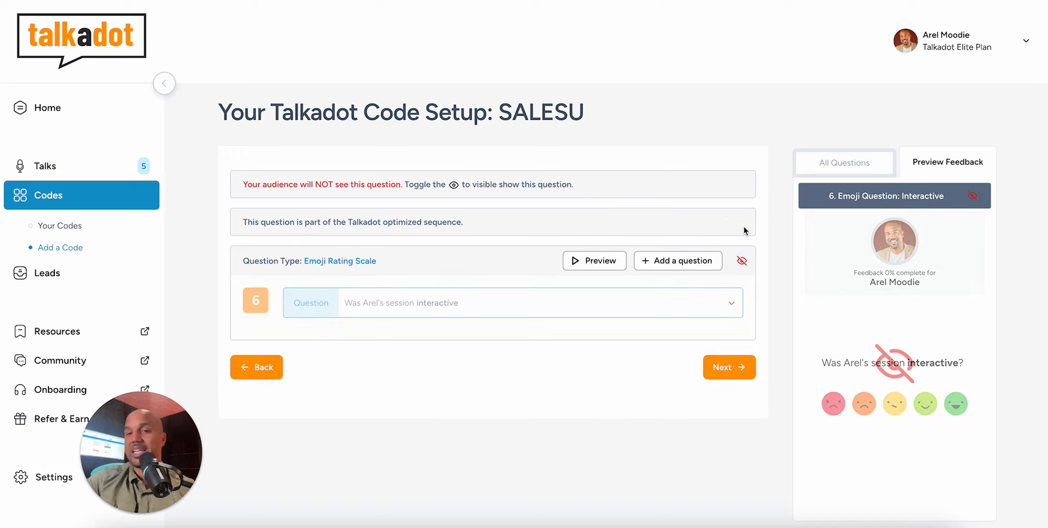
click(742, 262)
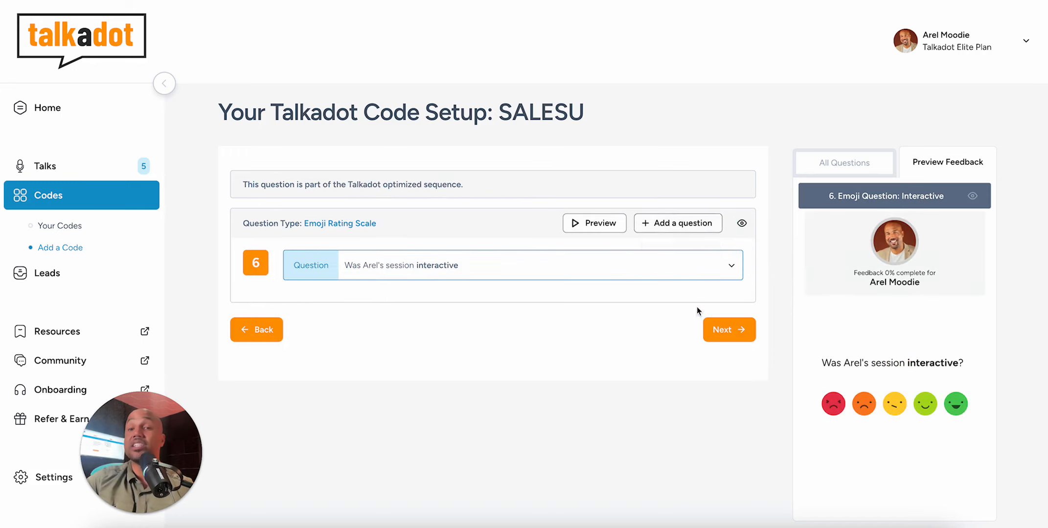
Advance to question 8, the relevant emoji rating, and view the question types that can be added after it.
click(709, 326)
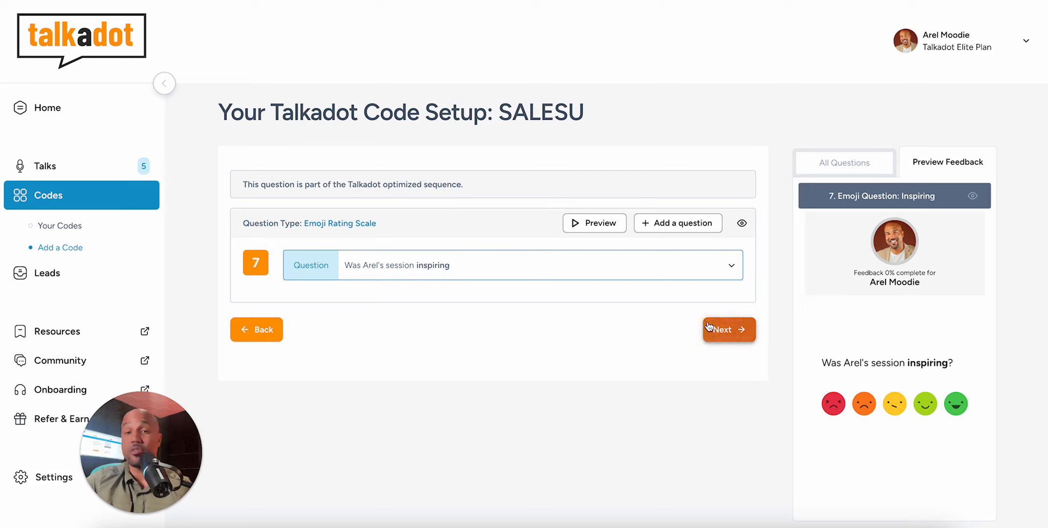
click(709, 326)
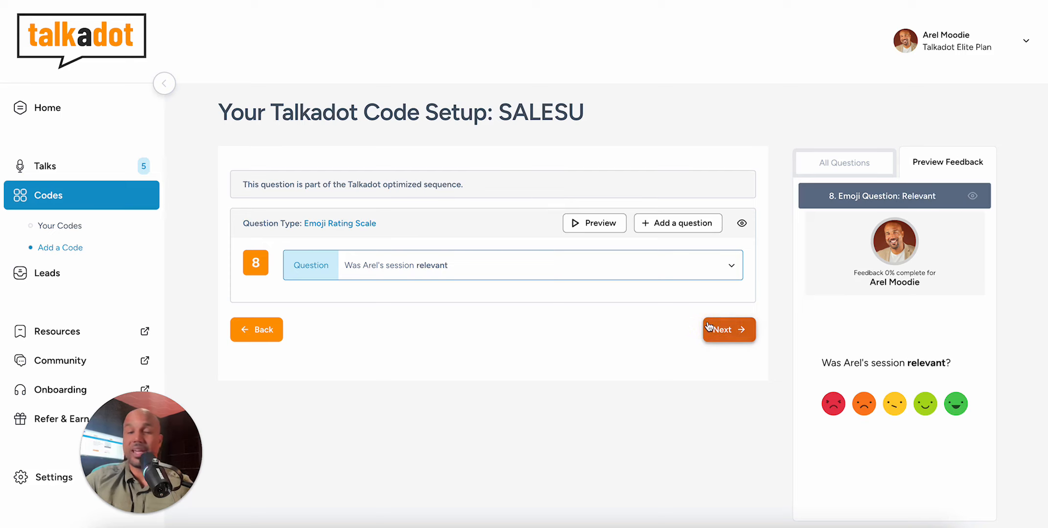
click(681, 232)
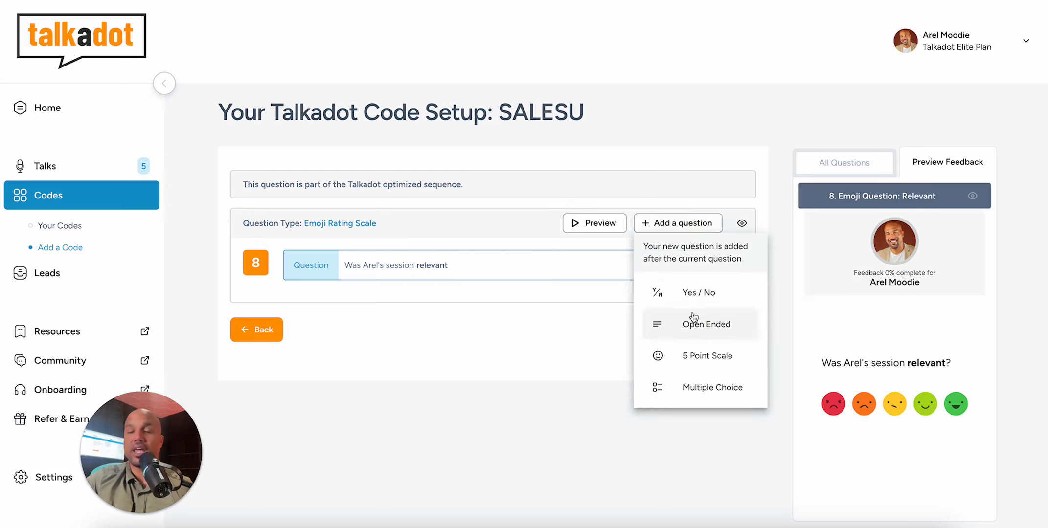
click(773, 249)
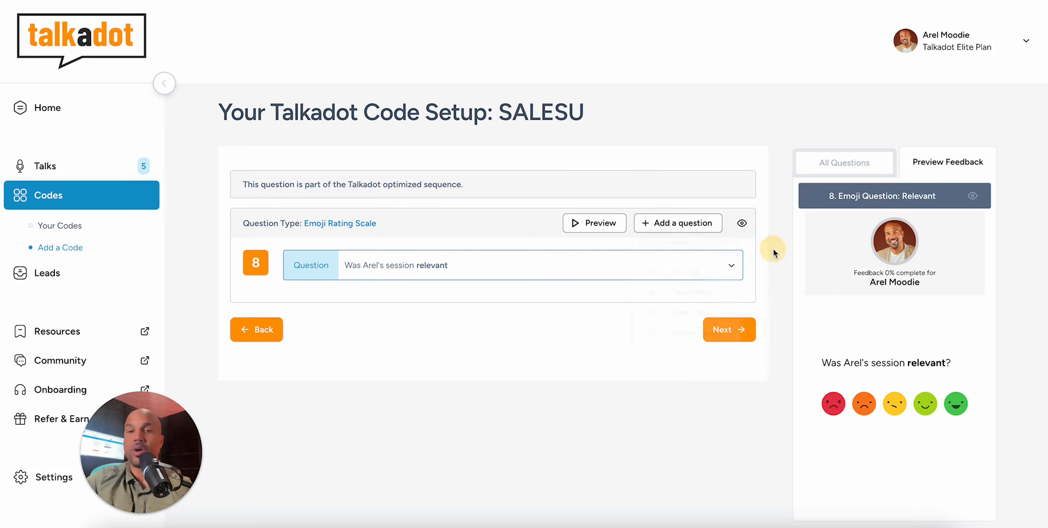
Review the full question list, open the Describe this talk question and view its audience preview.
click(848, 170)
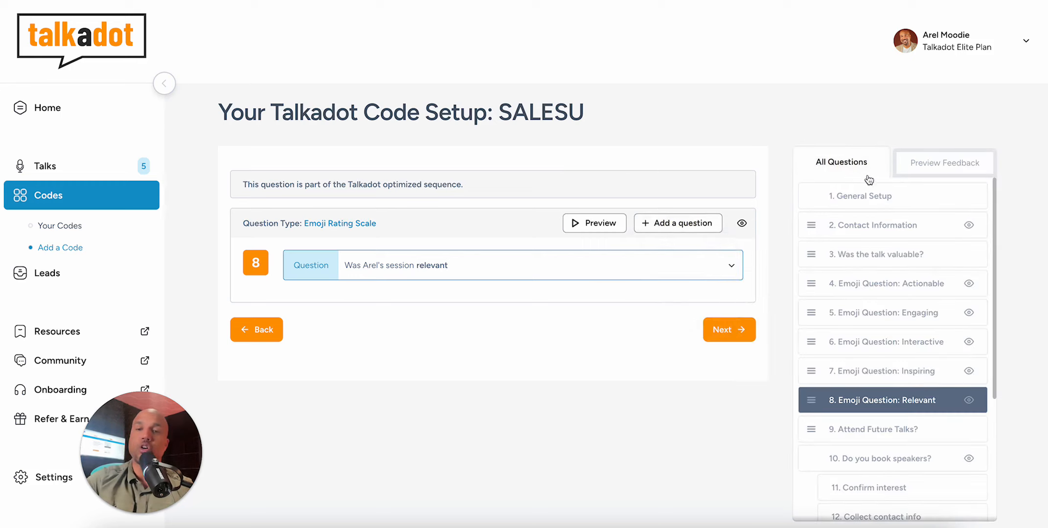
scroll(854, 285, down, 2)
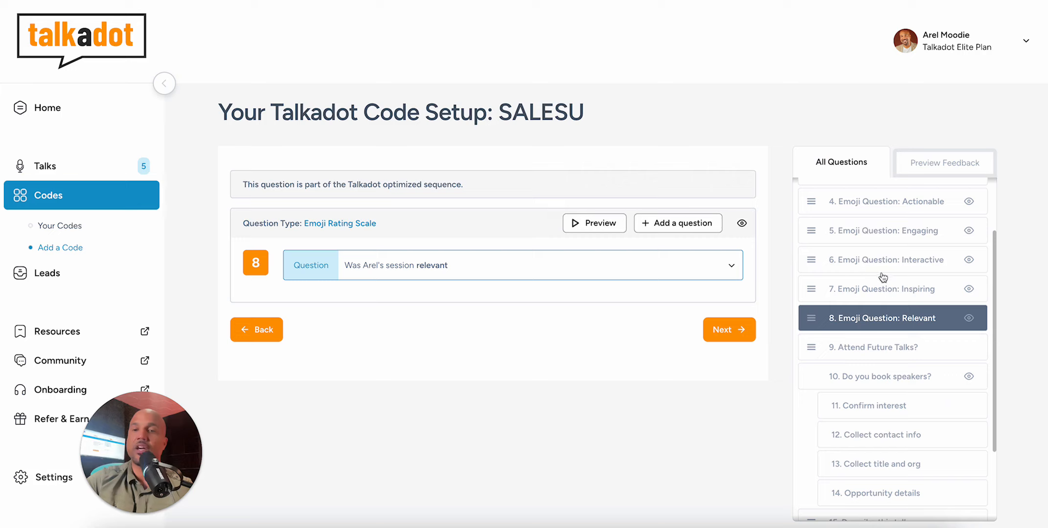
scroll(850, 332, down, 2)
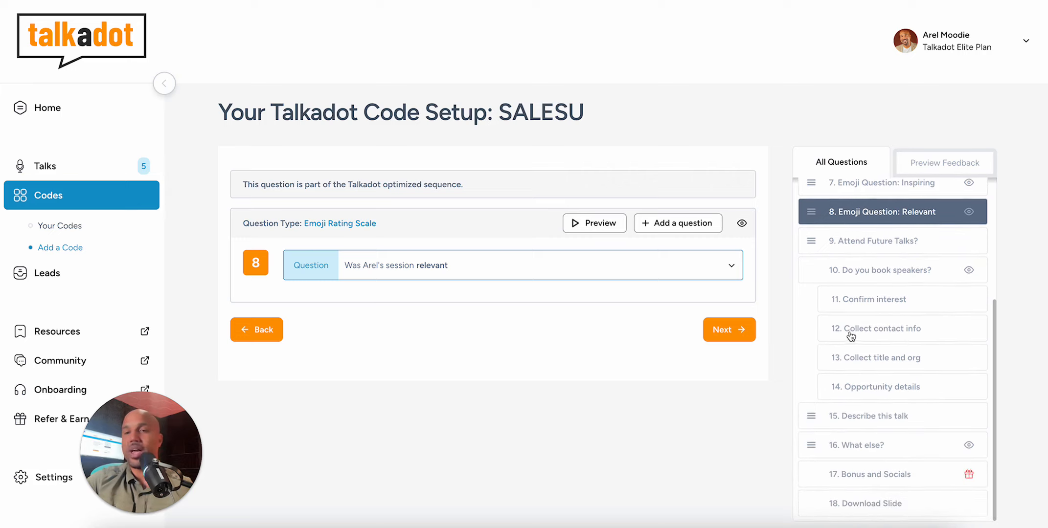
scroll(850, 332, up, 3)
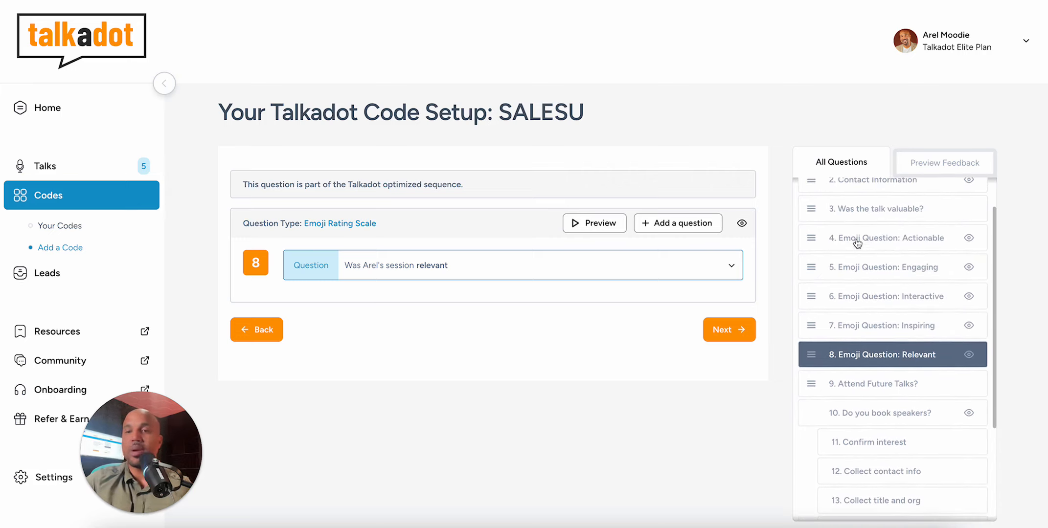
scroll(852, 341, down, 3)
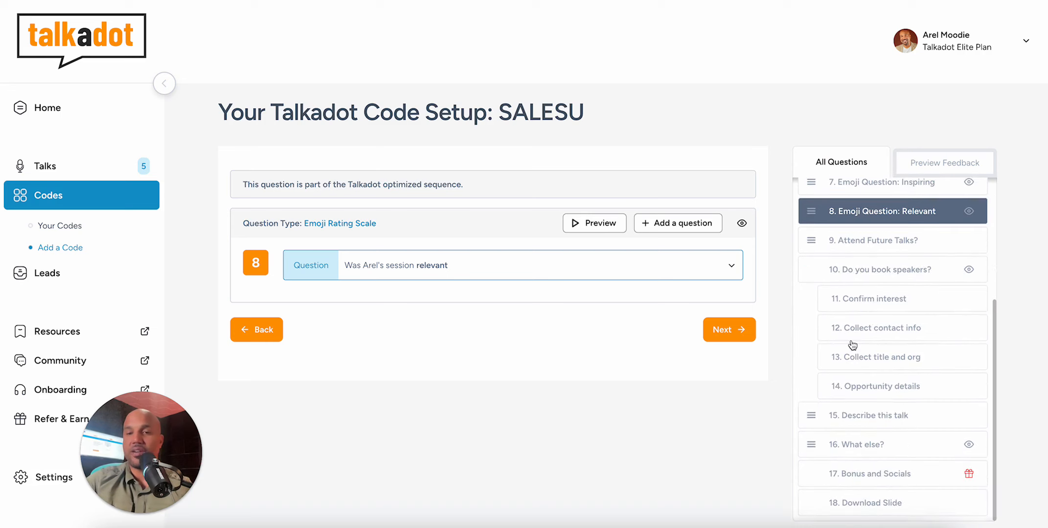
click(857, 417)
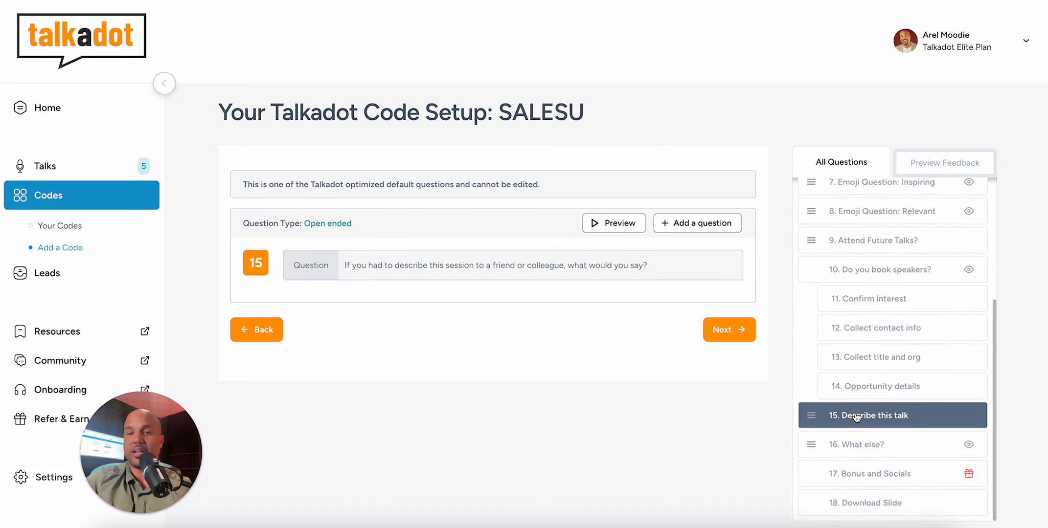
click(937, 163)
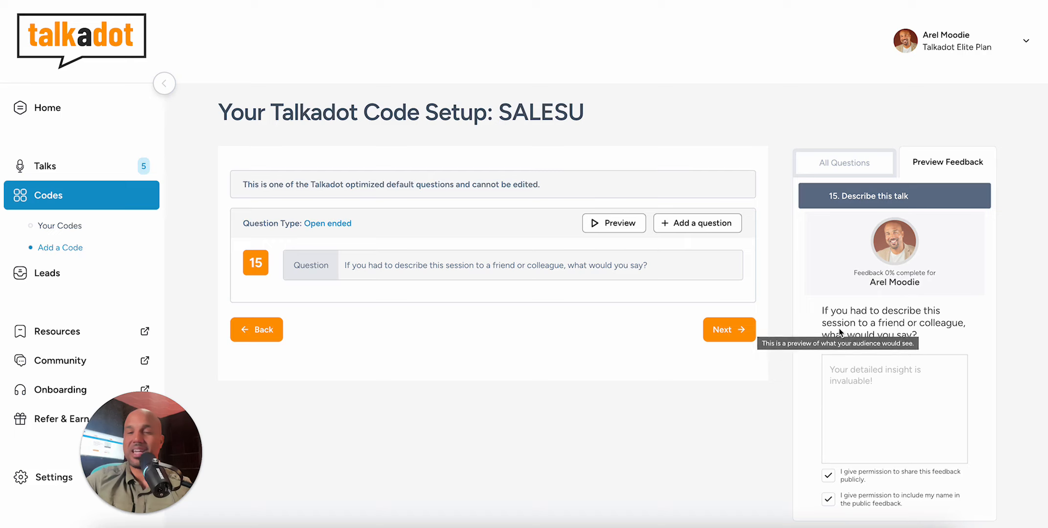
Test the survey preview without contact details, answer Yes, rate the emoji questions positively as far as relevant, and close the preview.
click(604, 226)
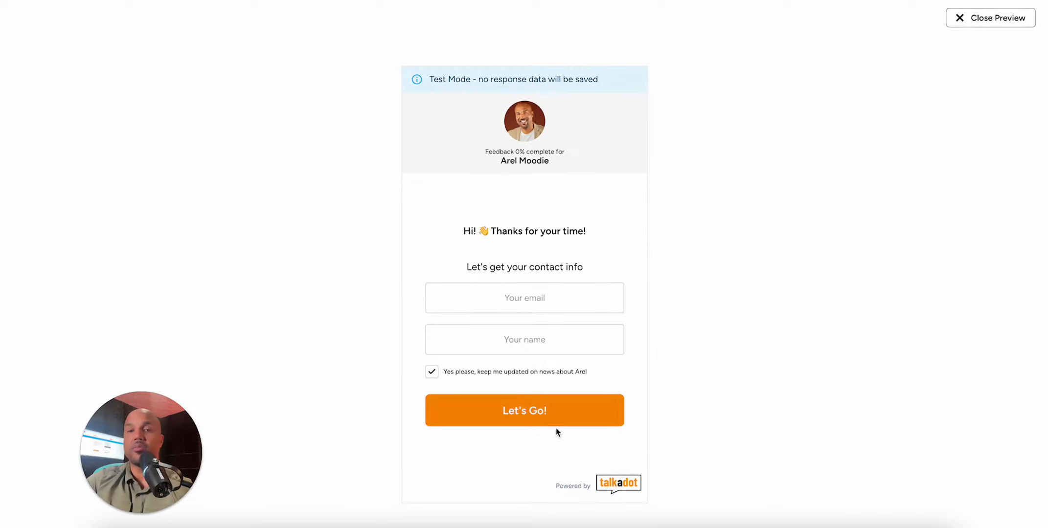
click(553, 411)
click(503, 333)
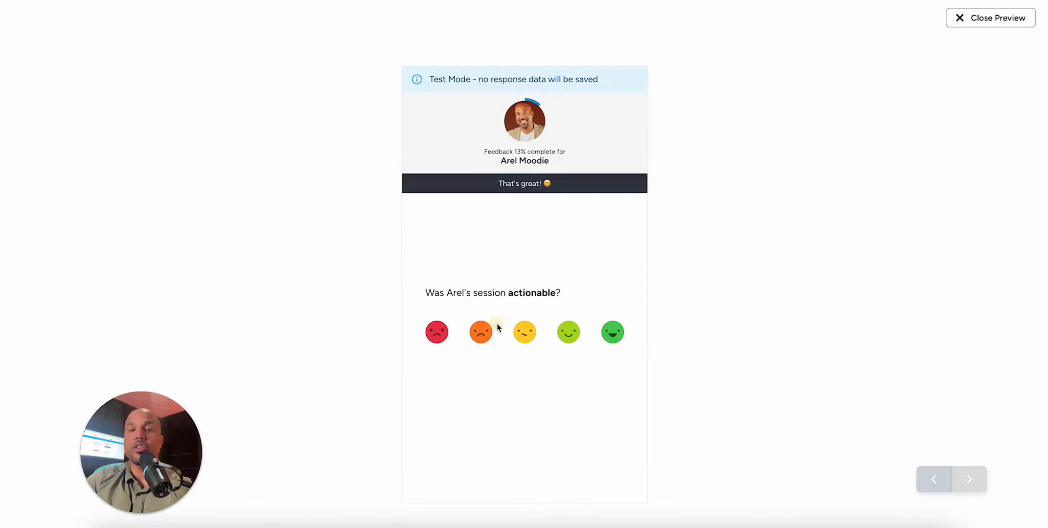
click(569, 333)
click(614, 334)
click(614, 334)
click(614, 333)
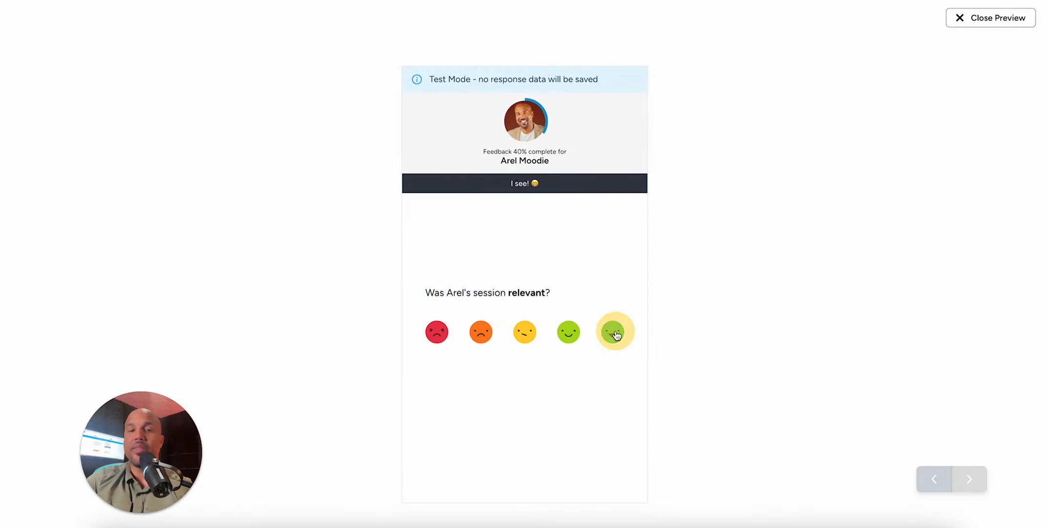
click(990, 22)
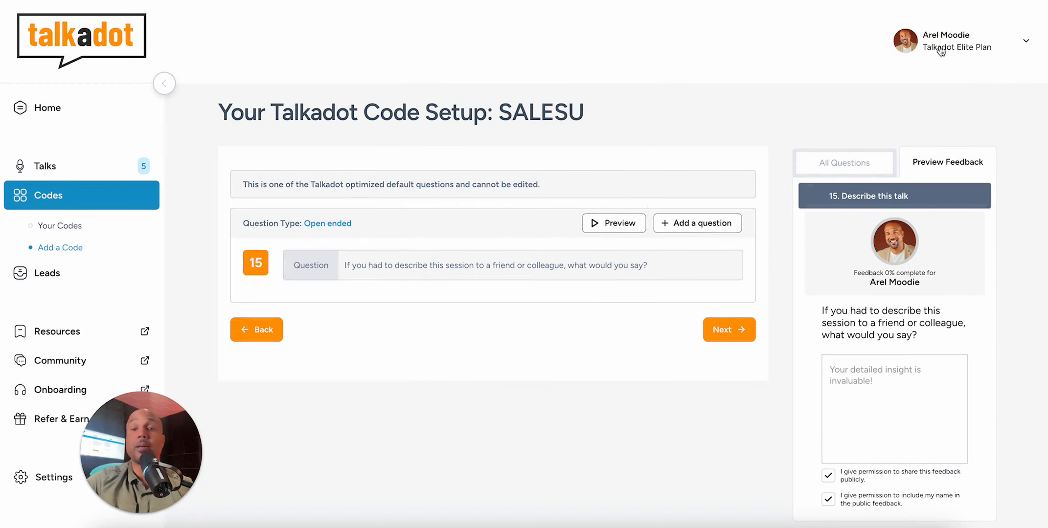
Open item 17, Bonus and Socials, from the full question list.
click(837, 163)
scroll(827, 333, down, 3)
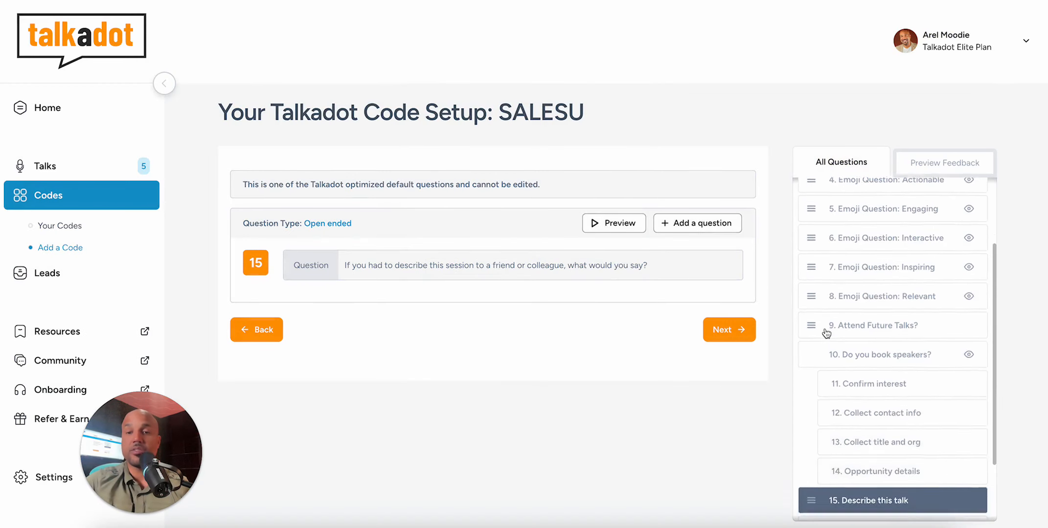
scroll(827, 334, down, 3)
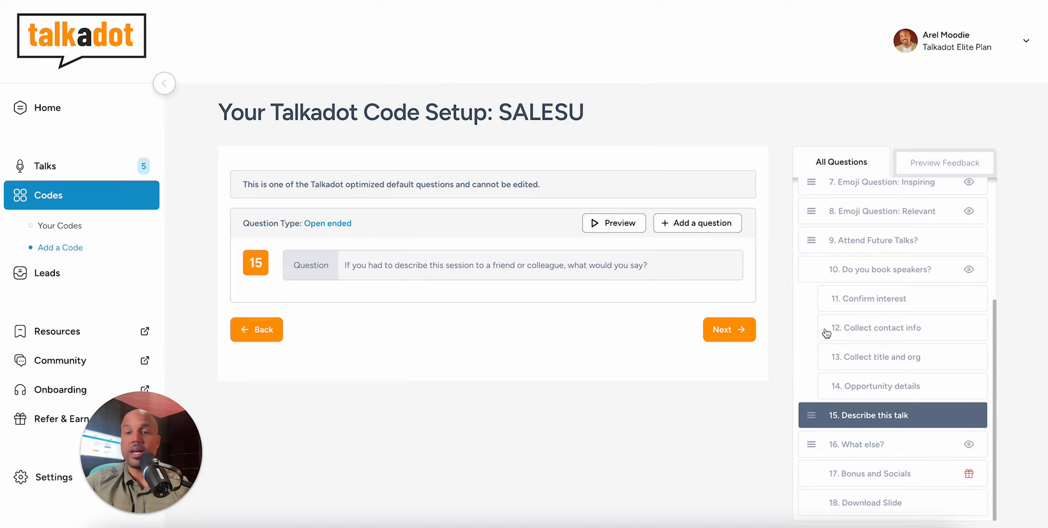
click(863, 480)
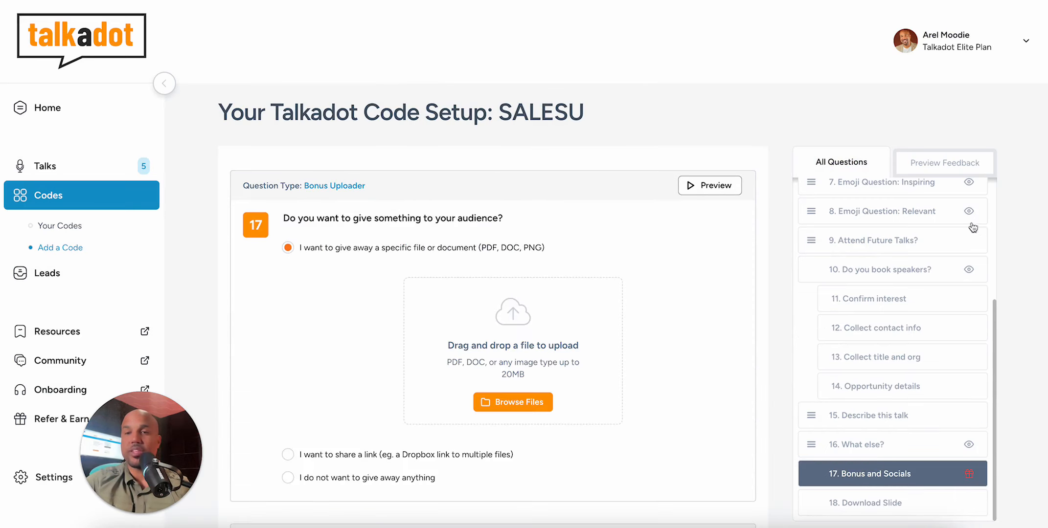
Display the feedback preview, set the bonus to share a link, and enter the speaker's personal website address as the bonus link.
click(943, 166)
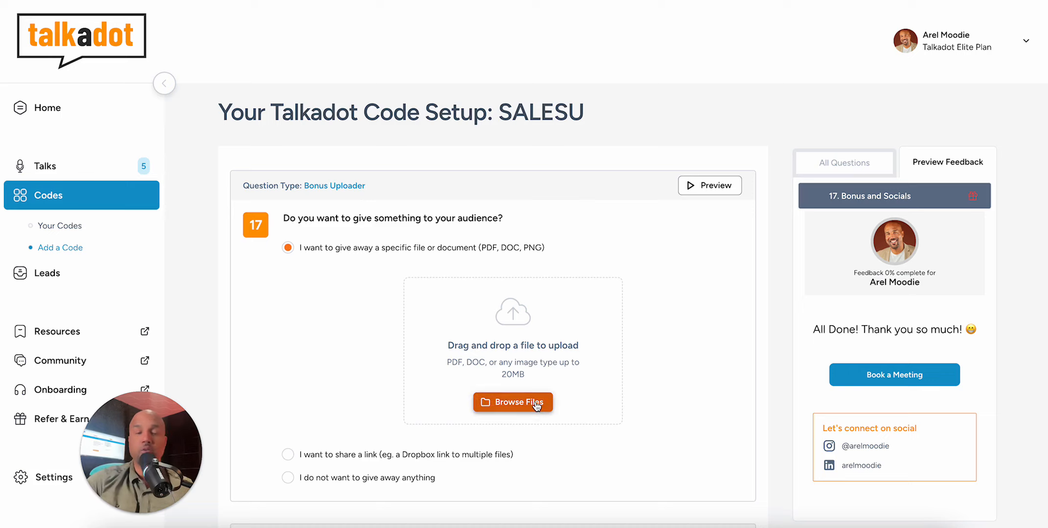
scroll(537, 406, down, 2)
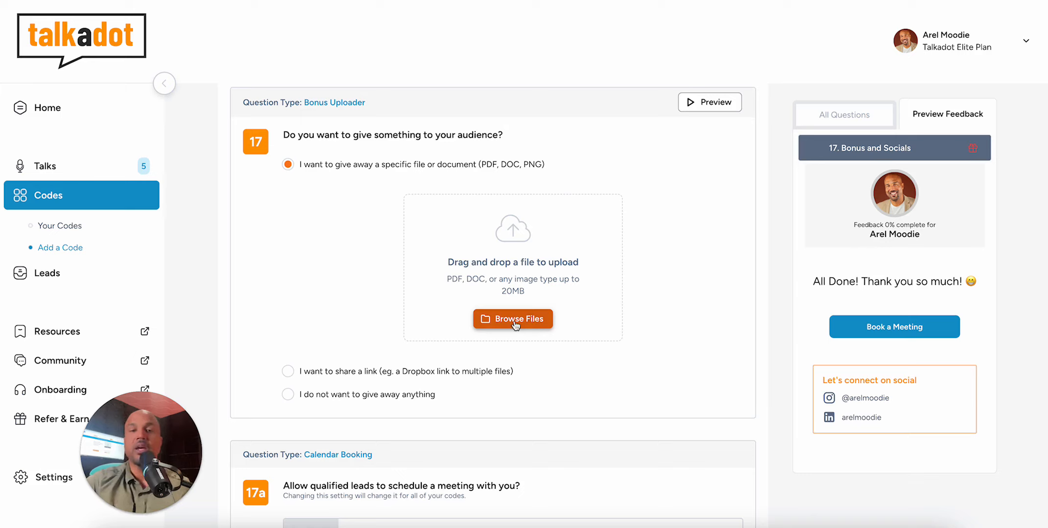
click(289, 373)
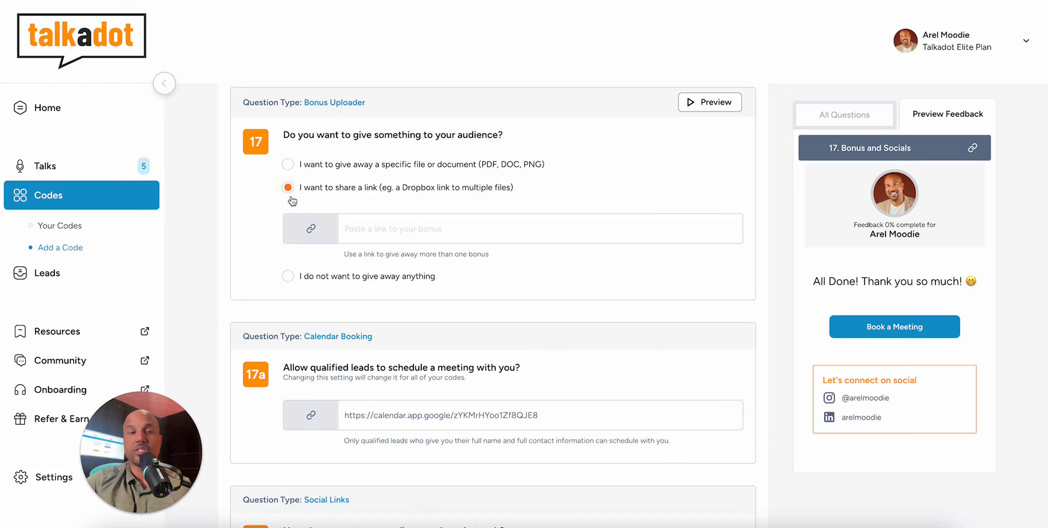
click(402, 233)
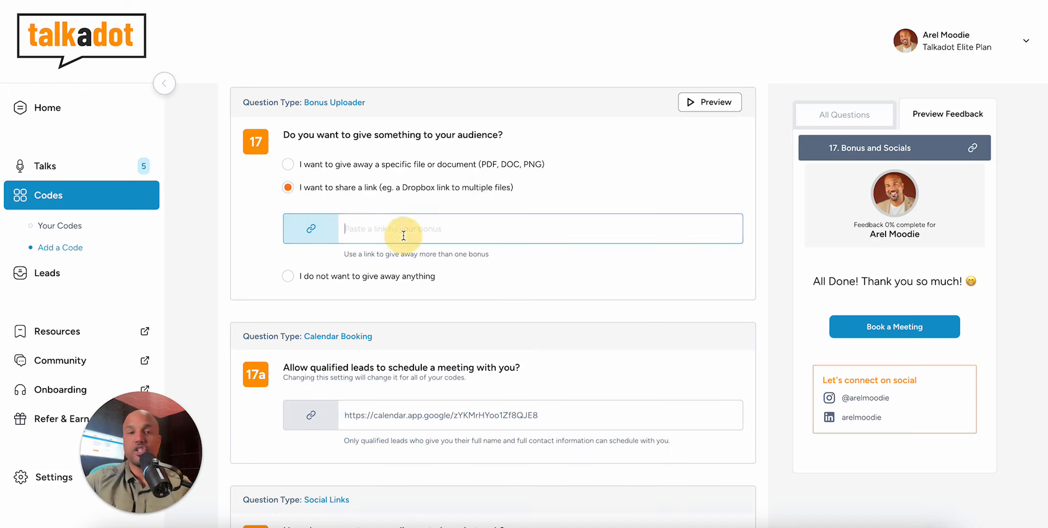
text(www.arelmood)
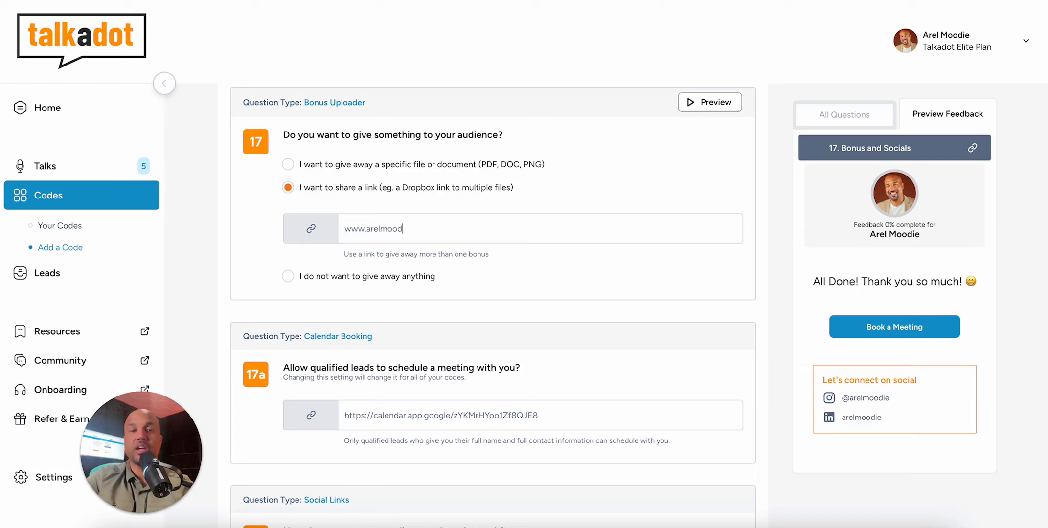
text(ie.com)
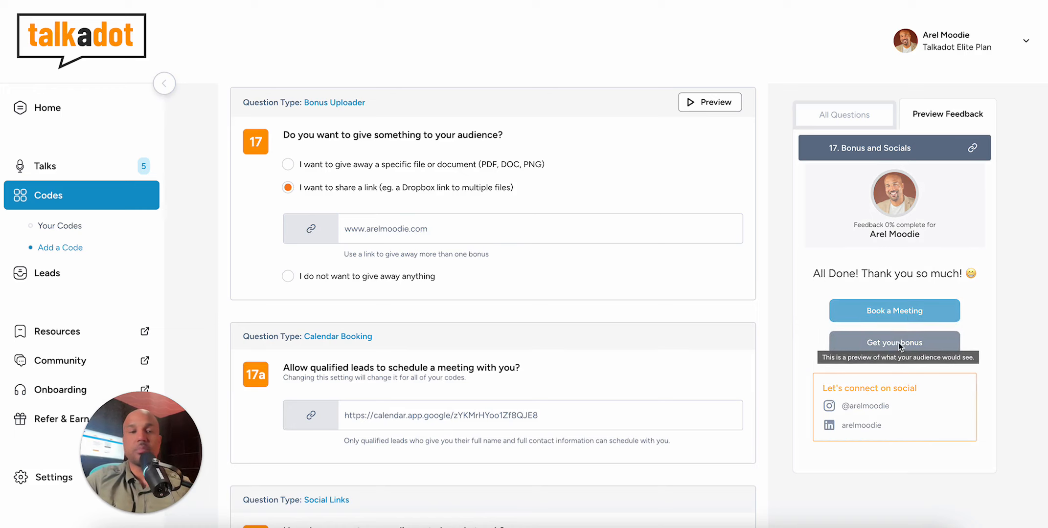
Advance past the calendar booking and social links settings to item 18 and download the SALESU slide.
scroll(458, 362, down, 3)
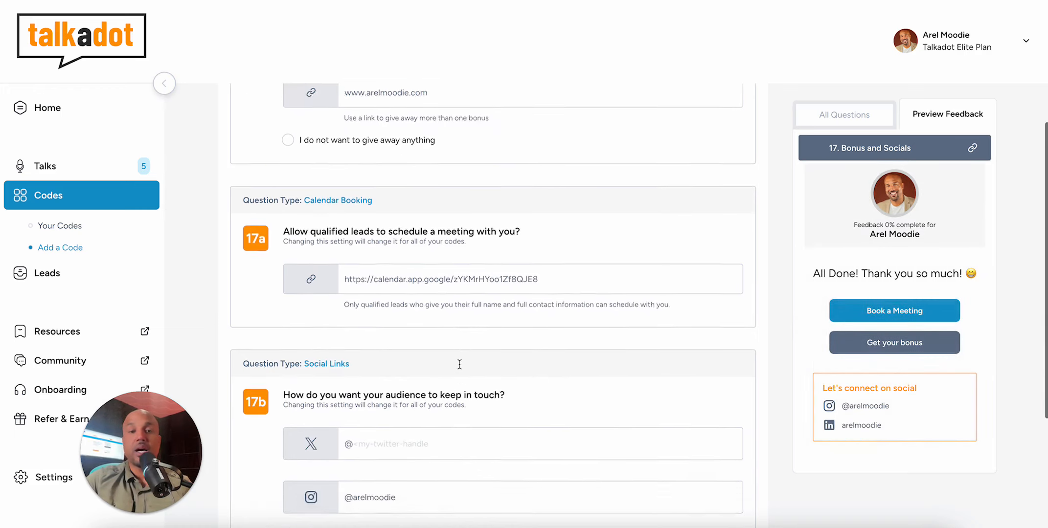
scroll(411, 305, down, 2)
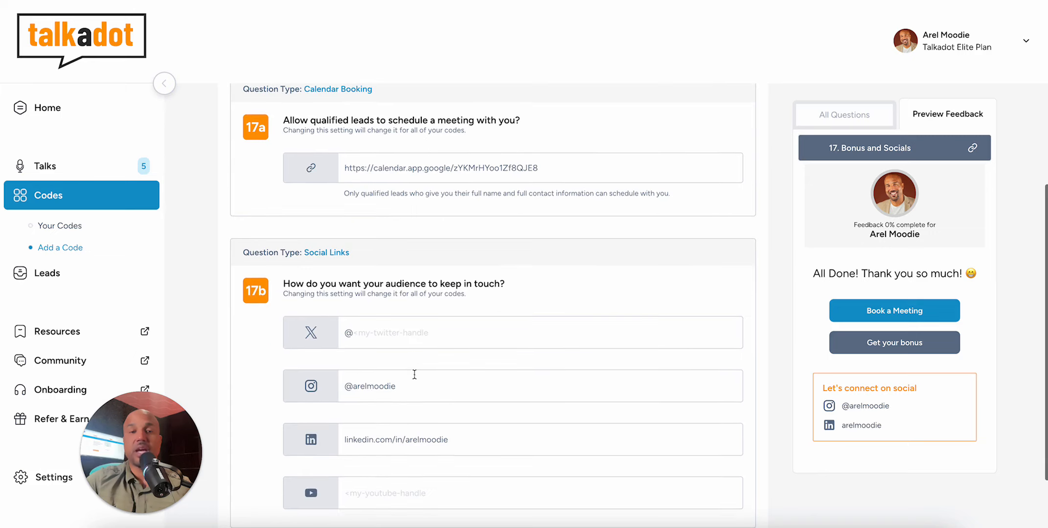
scroll(445, 404, down, 2)
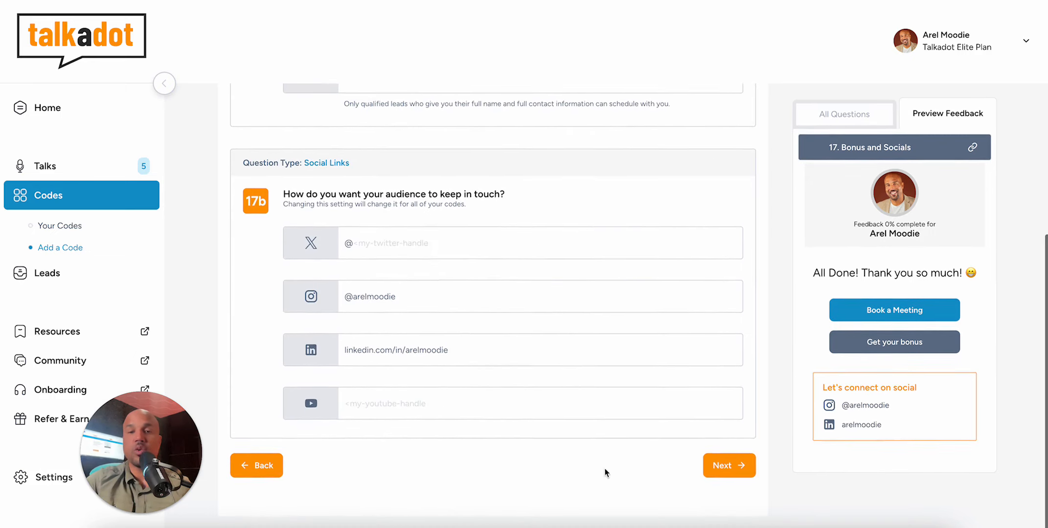
click(721, 467)
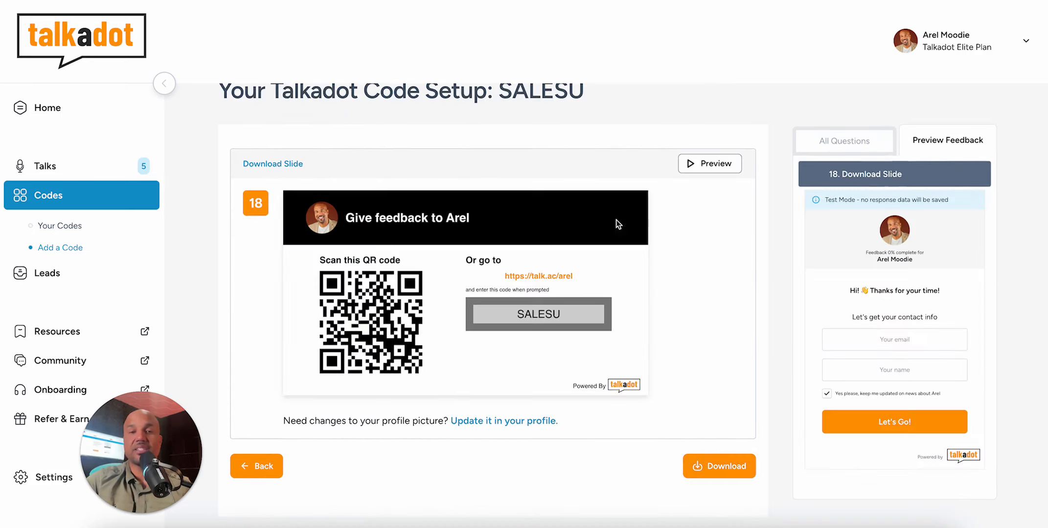
scroll(510, 278, up, 1)
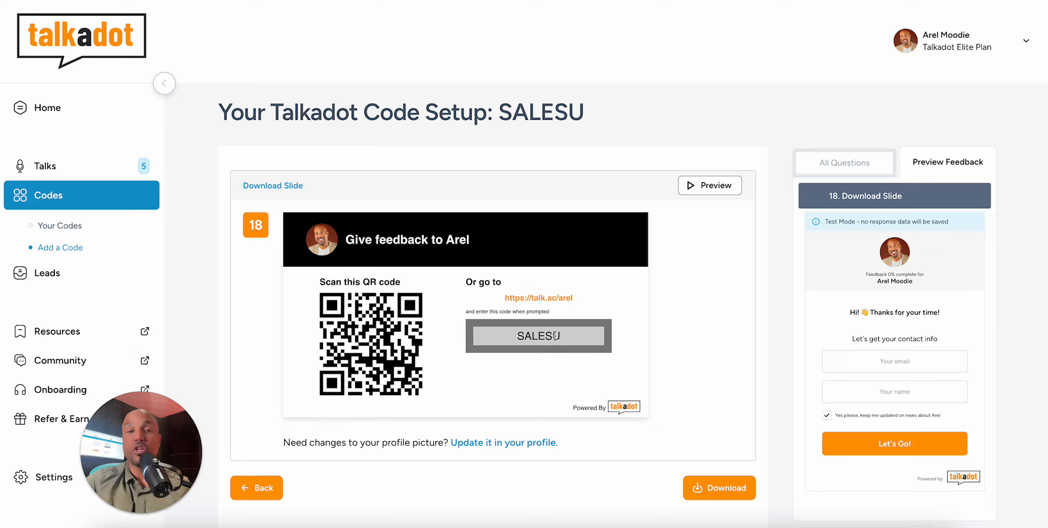
click(708, 482)
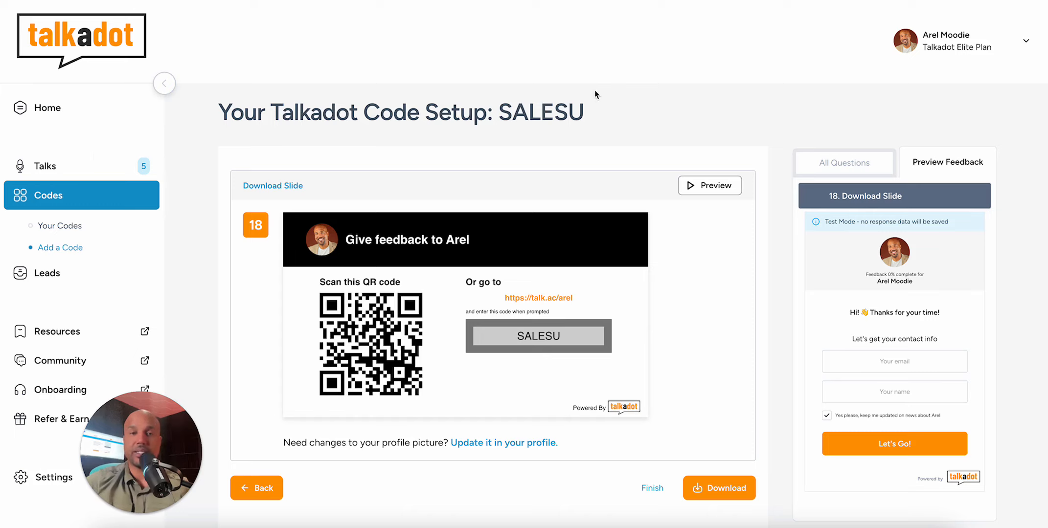
Display the SALESU QR code from the list of codes, try to save it as an image, and close it.
click(53, 229)
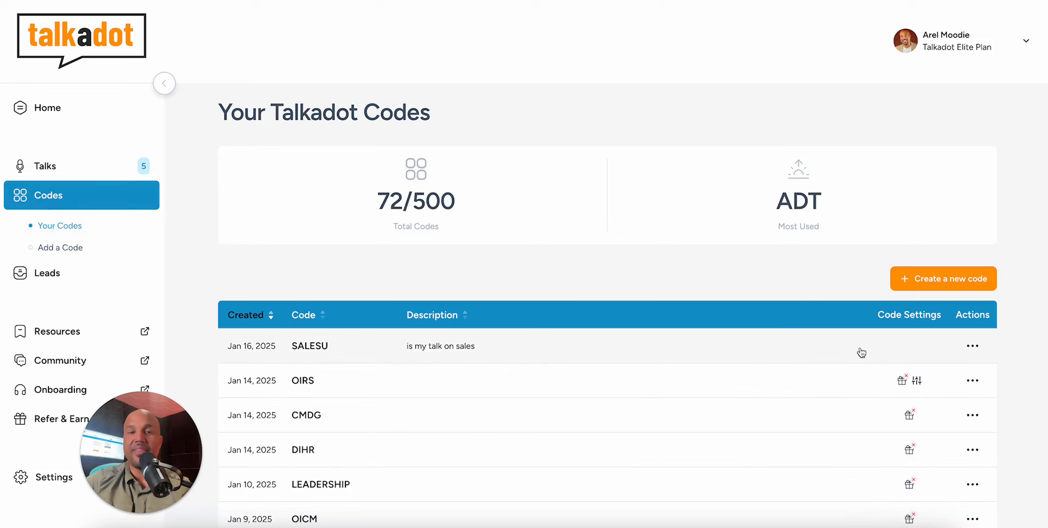
click(973, 347)
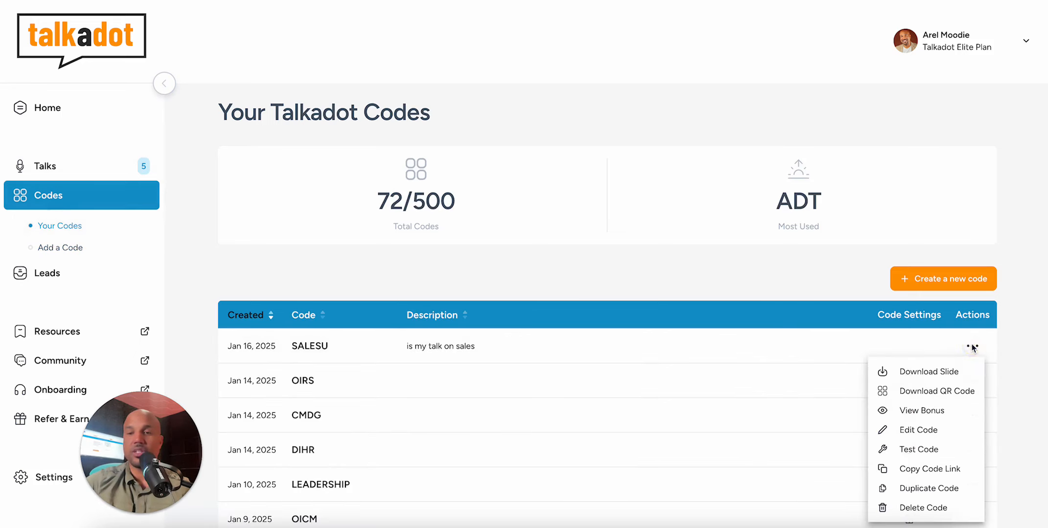
click(951, 393)
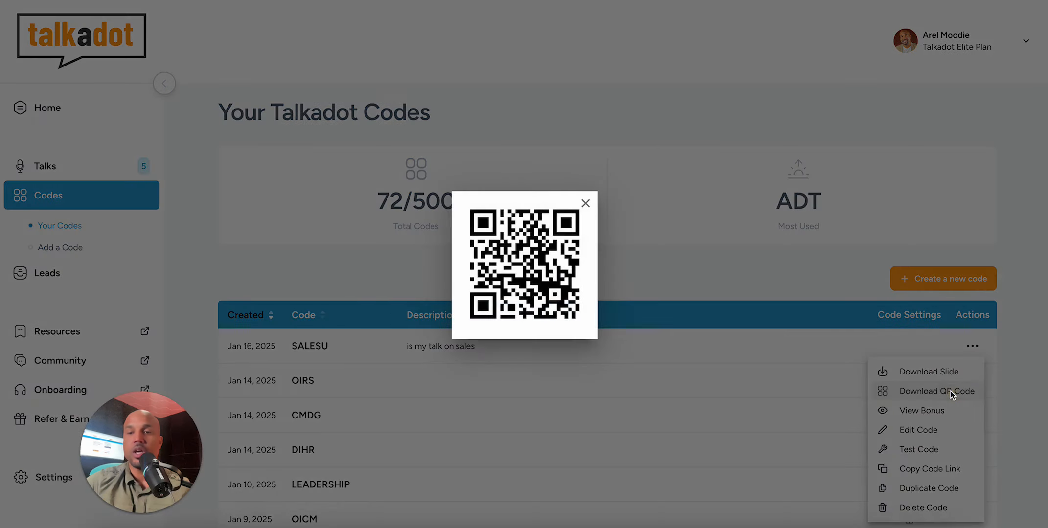
right_click(523, 239)
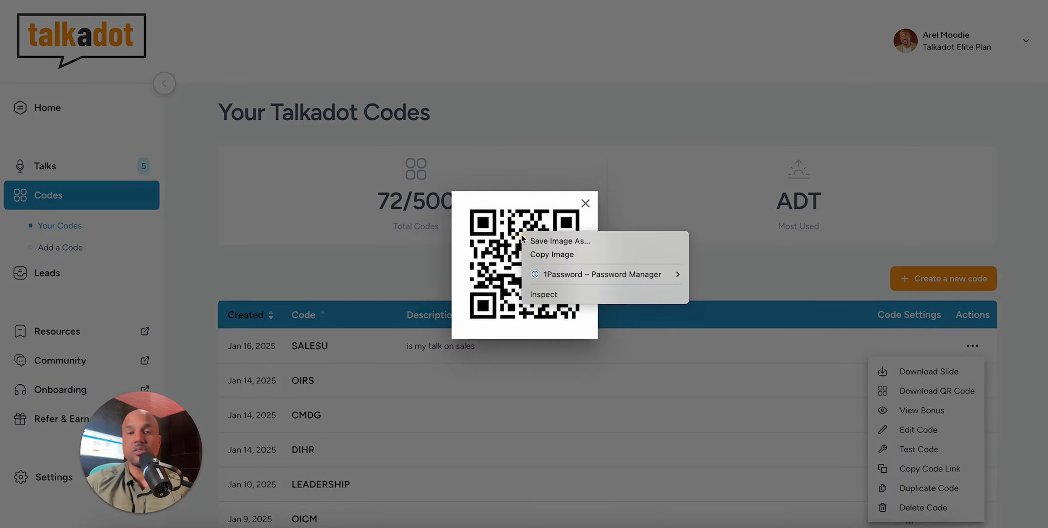
click(549, 243)
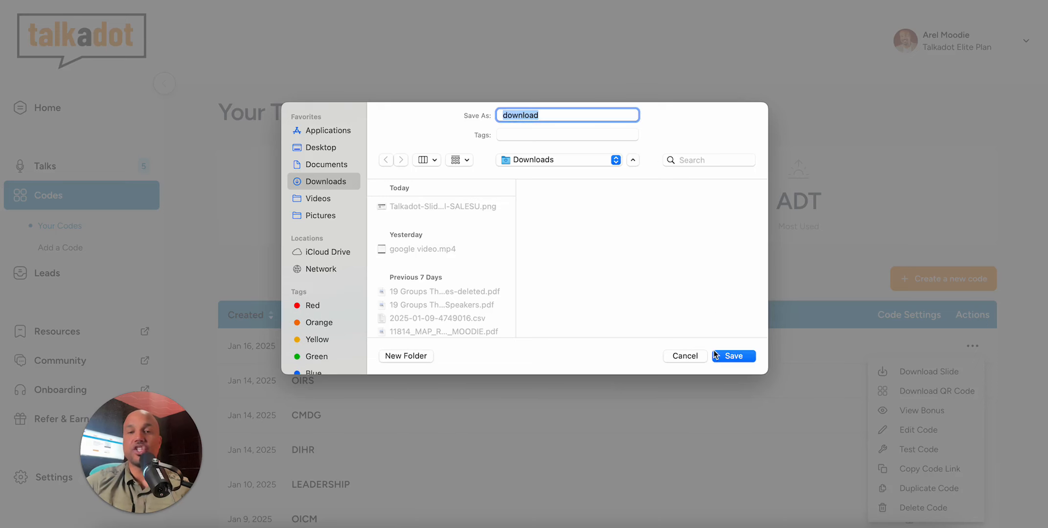
click(680, 356)
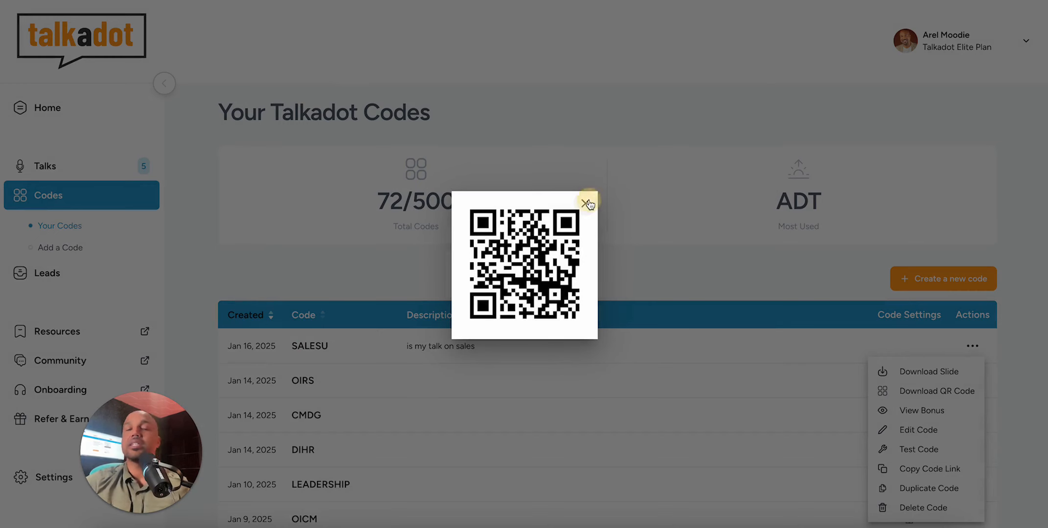
click(586, 203)
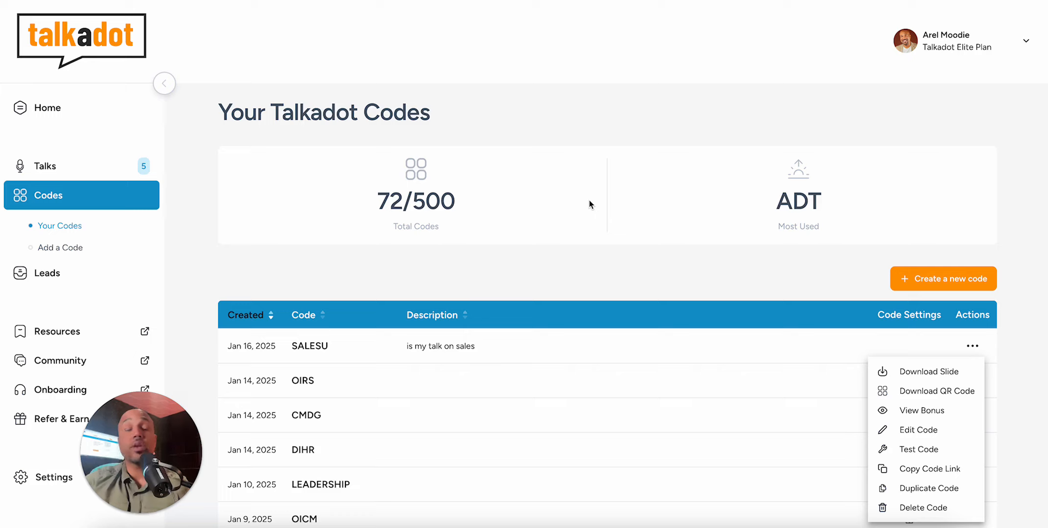
Create a new Talkadot code named NAMEIT in Quick Mode and continue to its bonus setup.
click(59, 194)
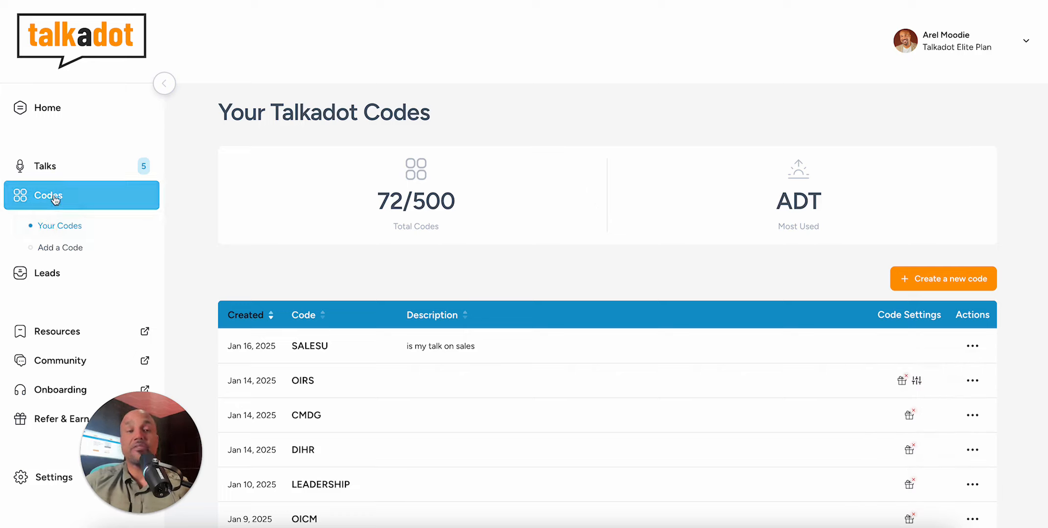
click(902, 277)
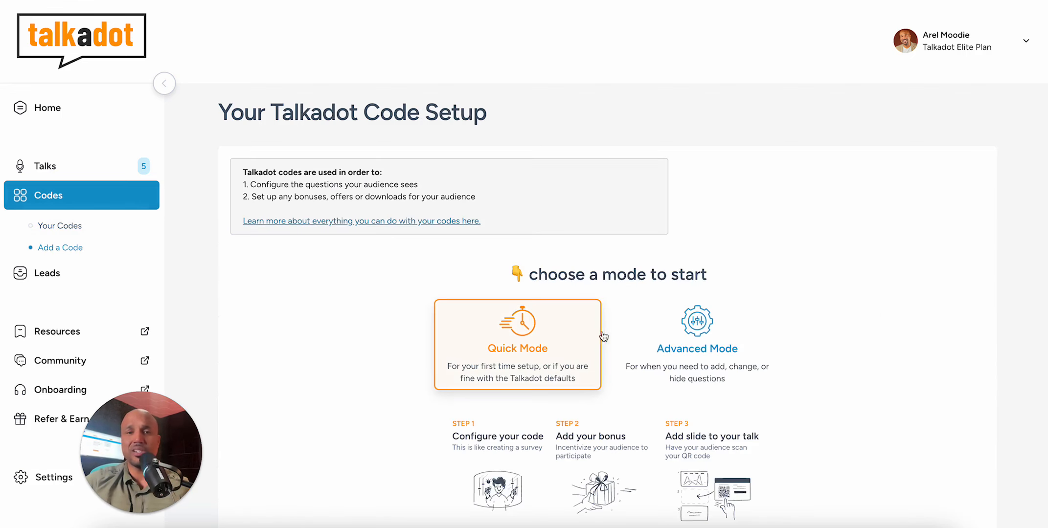
click(522, 344)
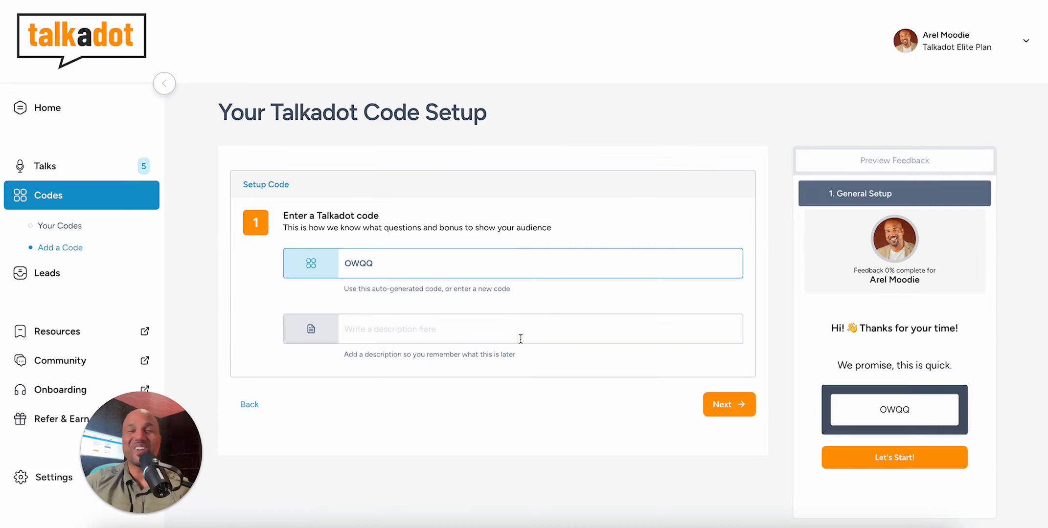
double_click(432, 262)
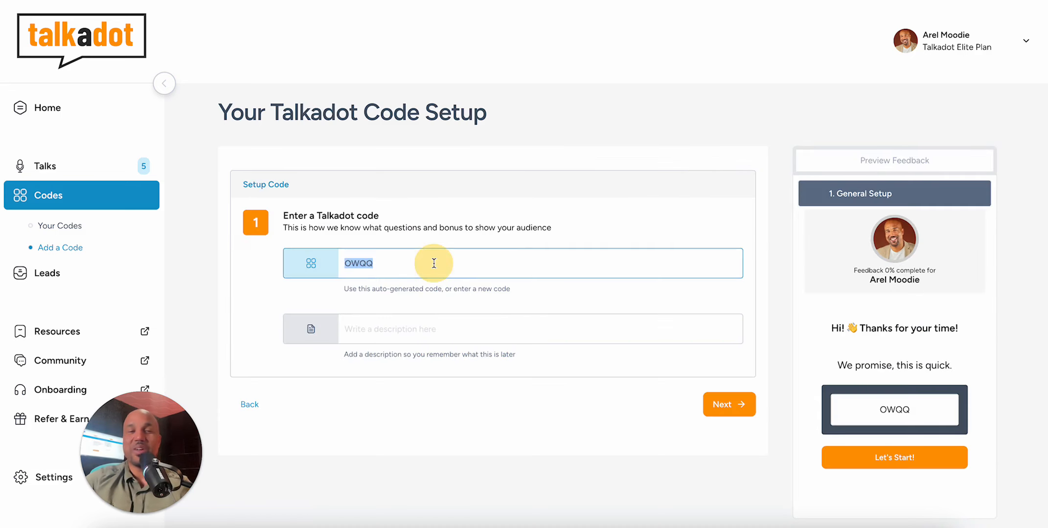
text(NAMEIT)
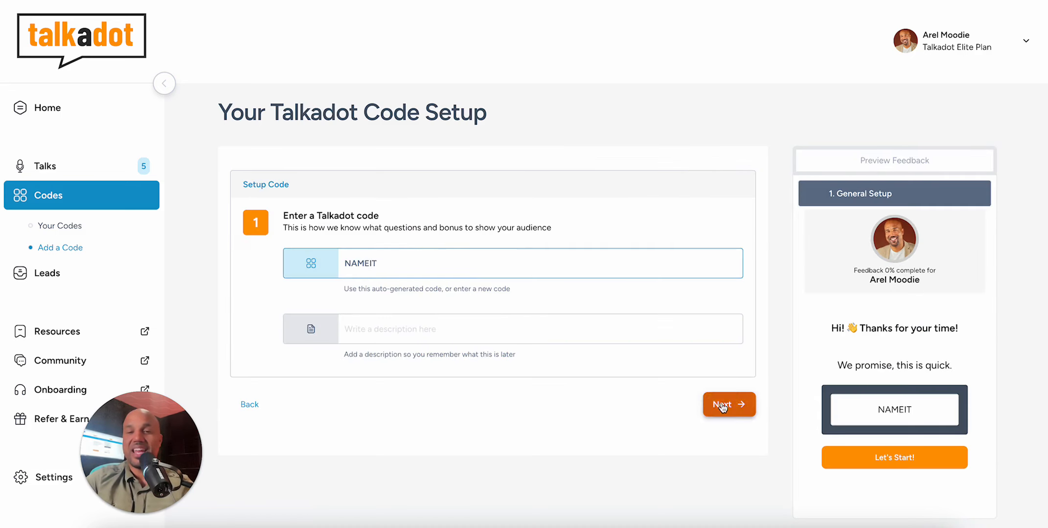
click(721, 403)
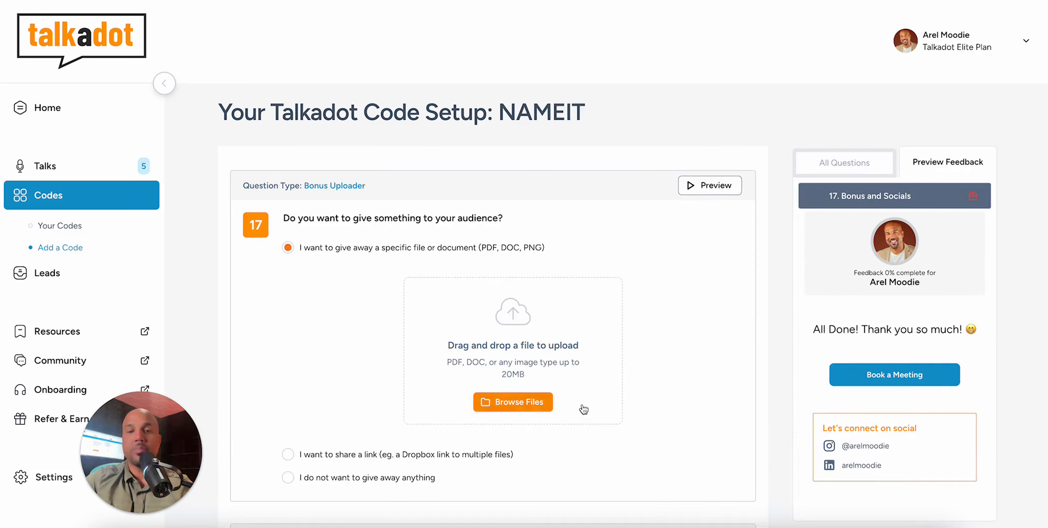
Choose not to give away anything for NAMEIT and advance past the calendar booking and social links to Download Slide.
scroll(594, 411, down, 5)
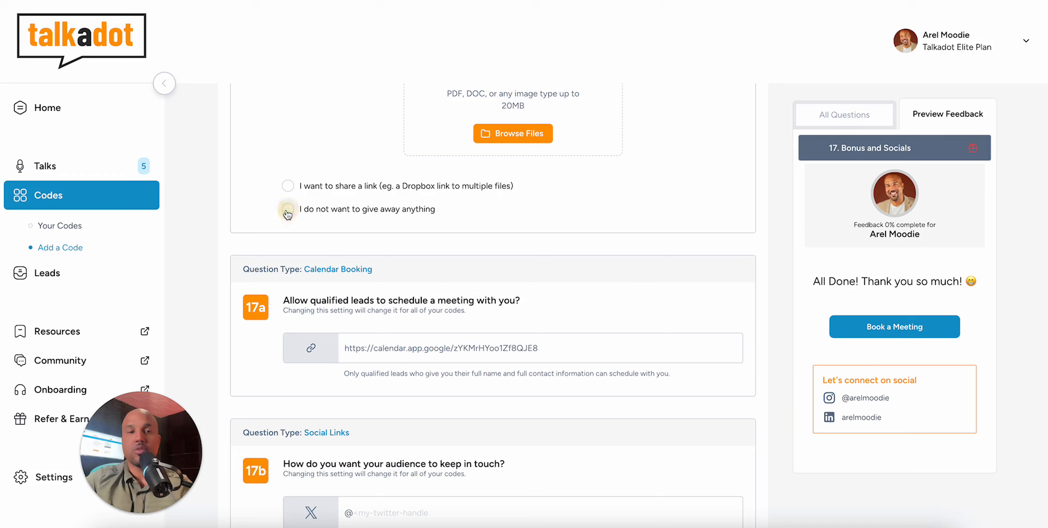
scroll(291, 217, down, 4)
scroll(575, 410, down, 5)
click(728, 466)
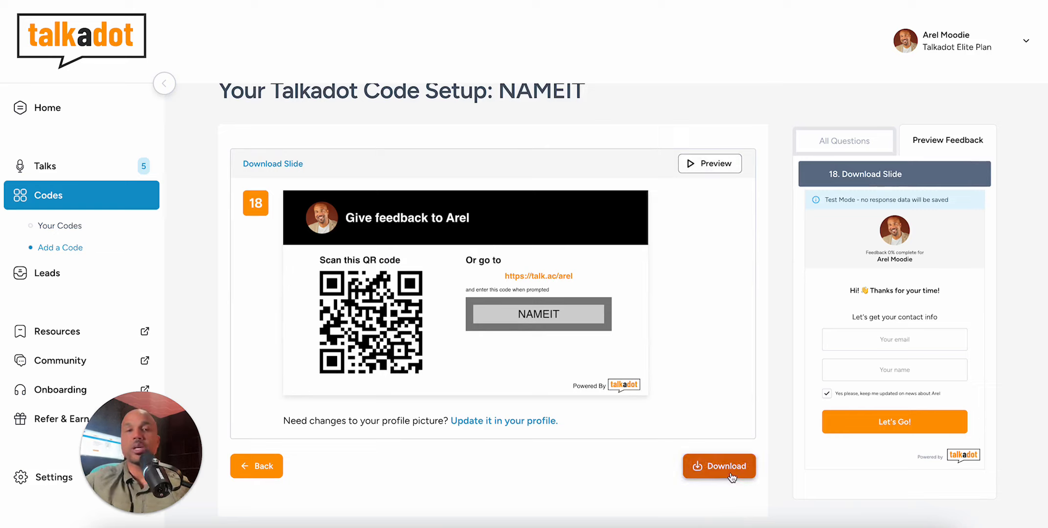
click(895, 422)
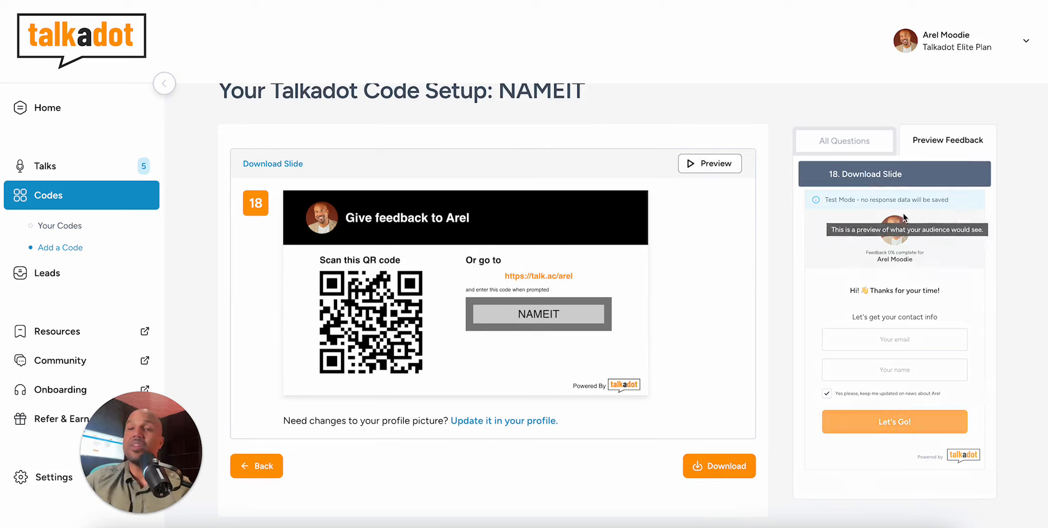
Open the "Was the talk valuable?" question from the full question list and move the Actionable emoji question above it.
click(839, 145)
click(858, 257)
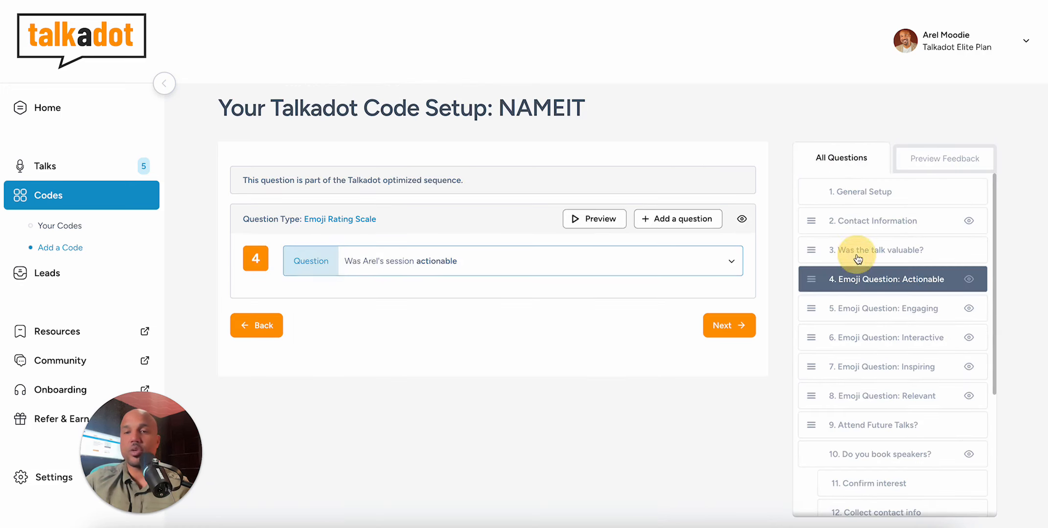
click(858, 251)
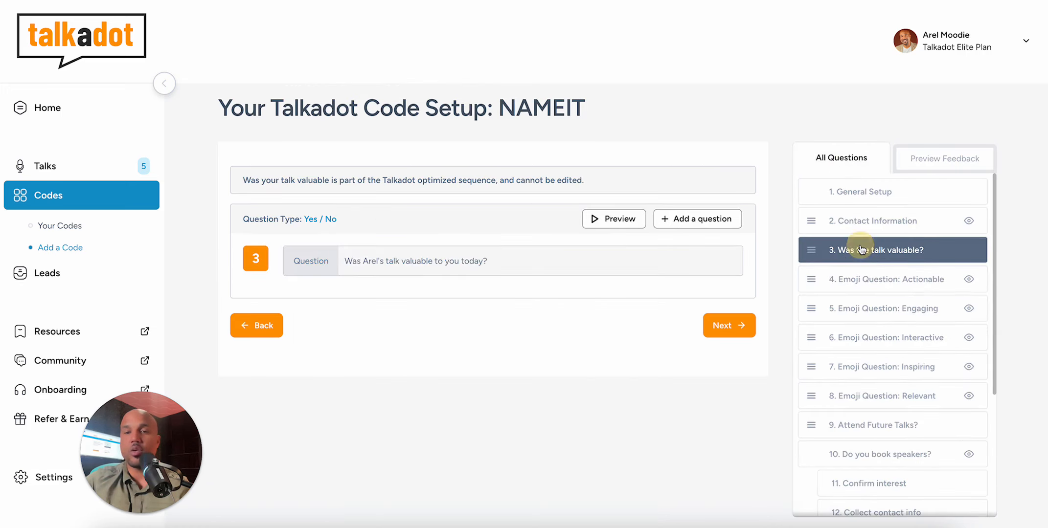
click(811, 280)
drag(810, 280, 808, 254)
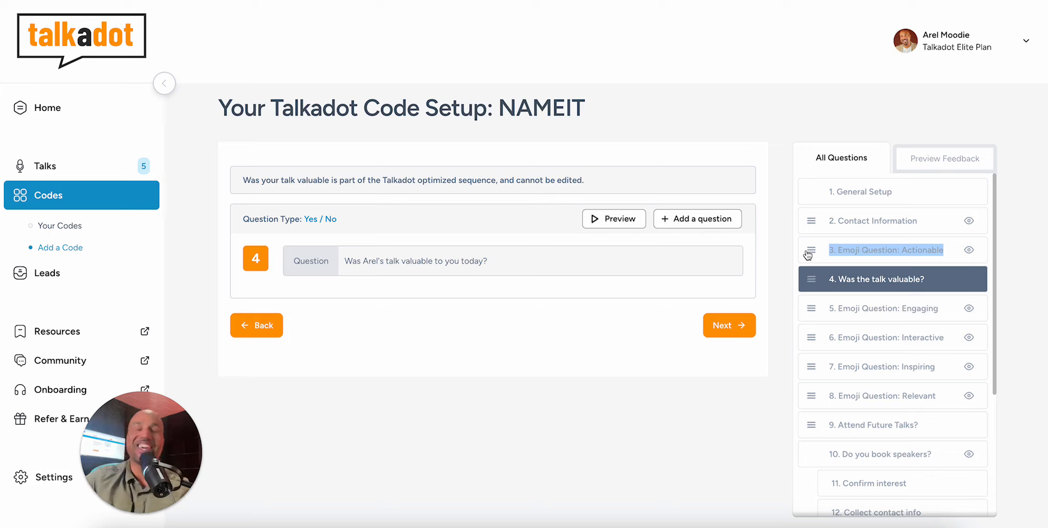